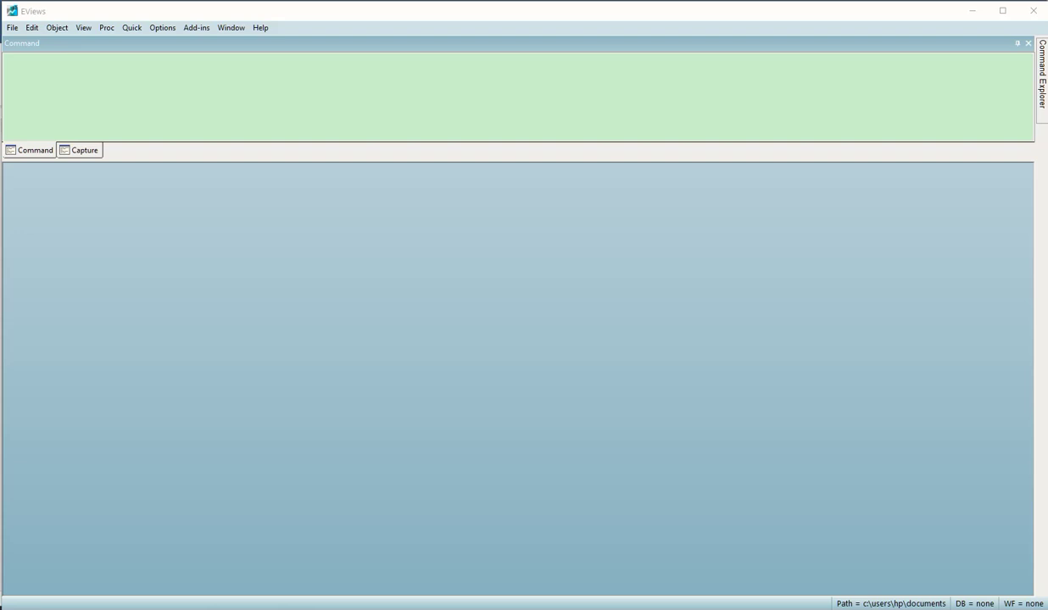
View the program's version information.
left_click(260, 27)
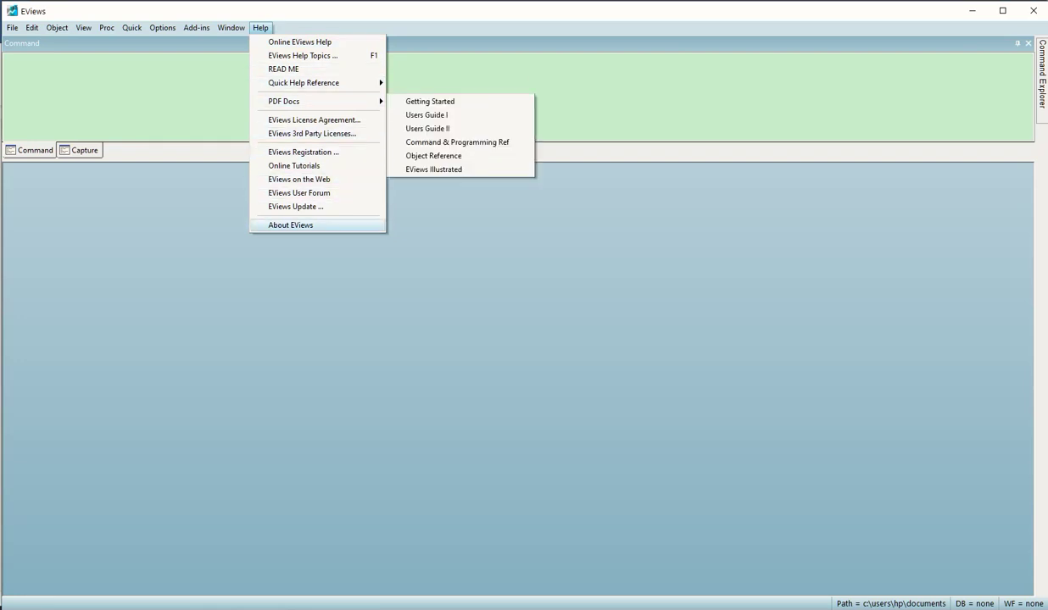
key("Return")
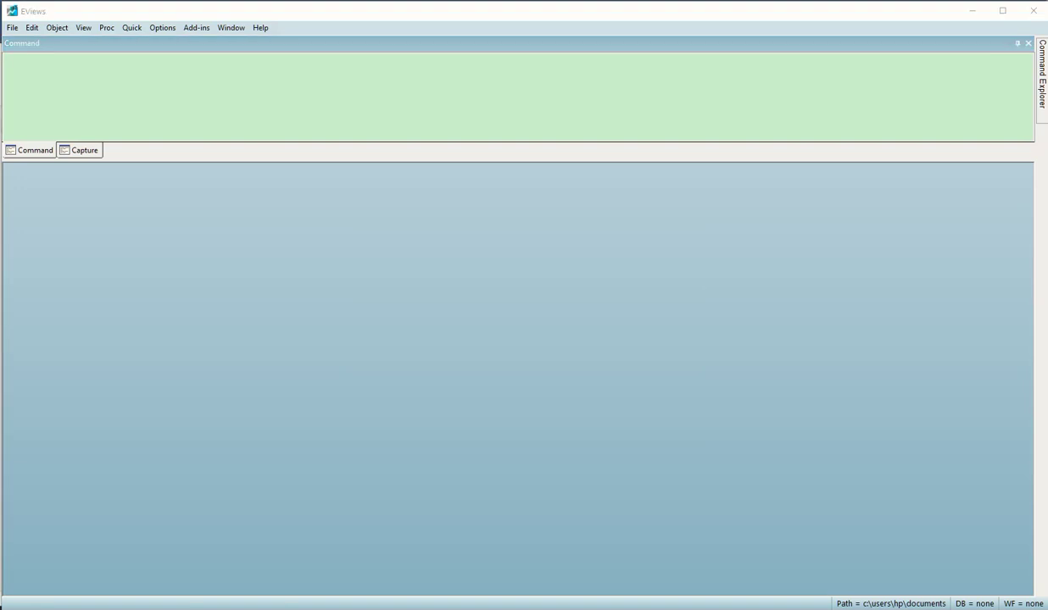
Open the recently used panel data workfile and place its window at the edge of the workspace.
left_click(12, 27)
left_click(71, 211)
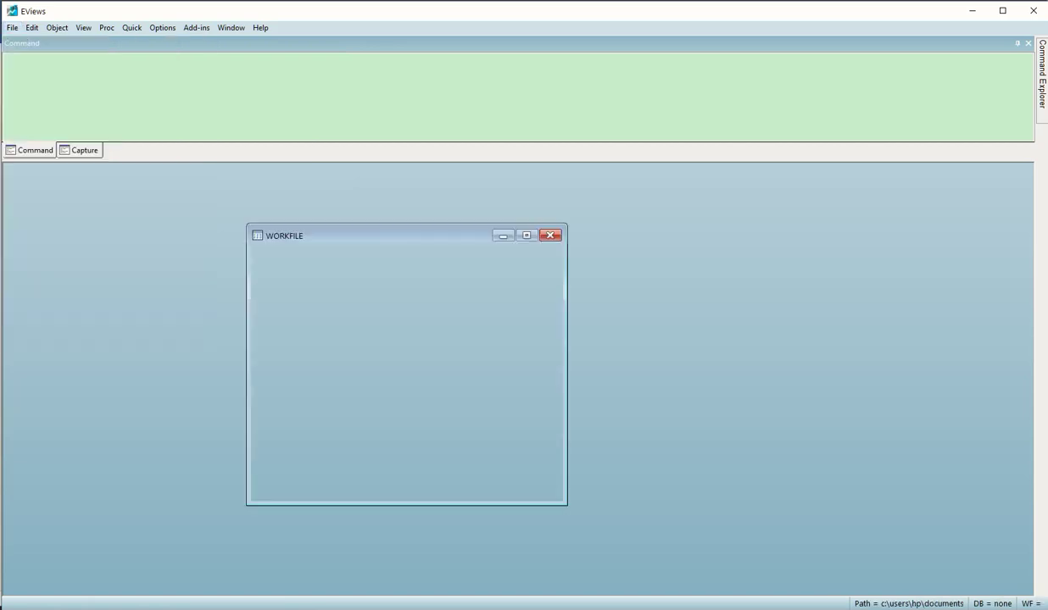
left_click_drag(381, 236, 167, 176)
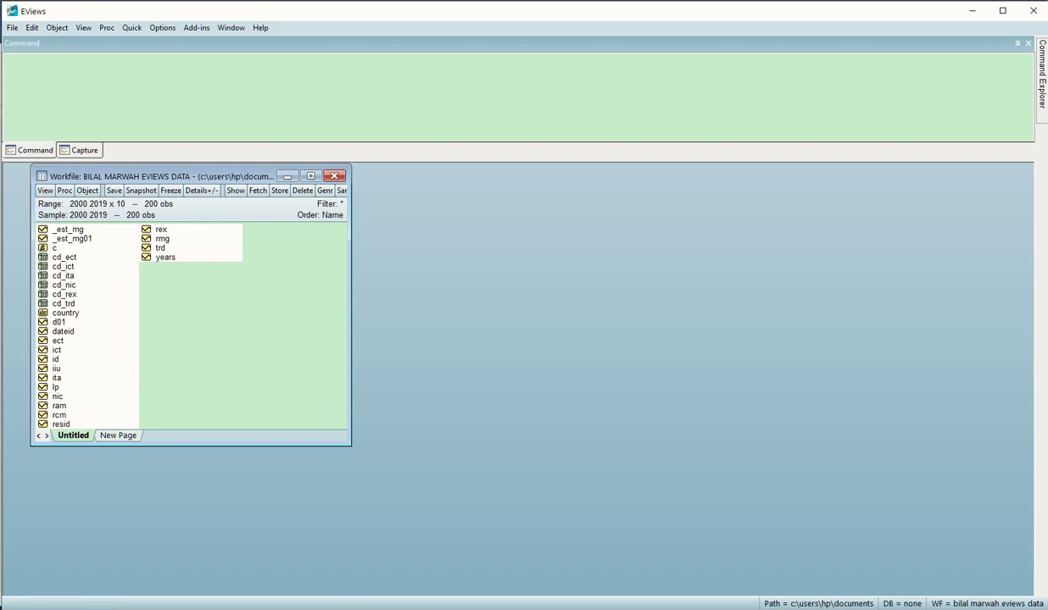
left_click(5, 57)
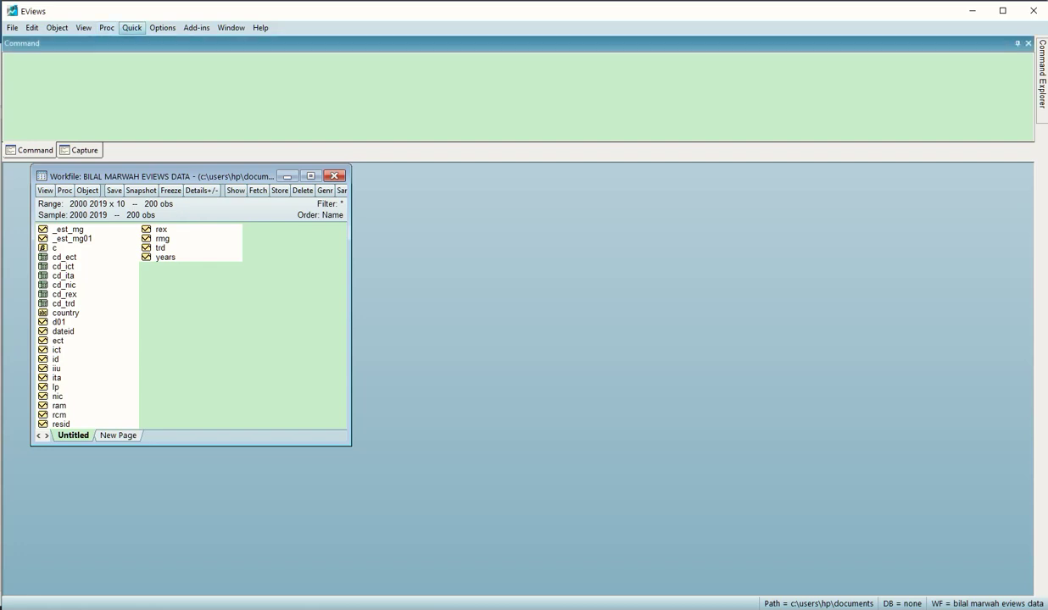
Start a new equation estimation and specify ita as the dependent variable, followed by the constant c.
left_click(132, 27)
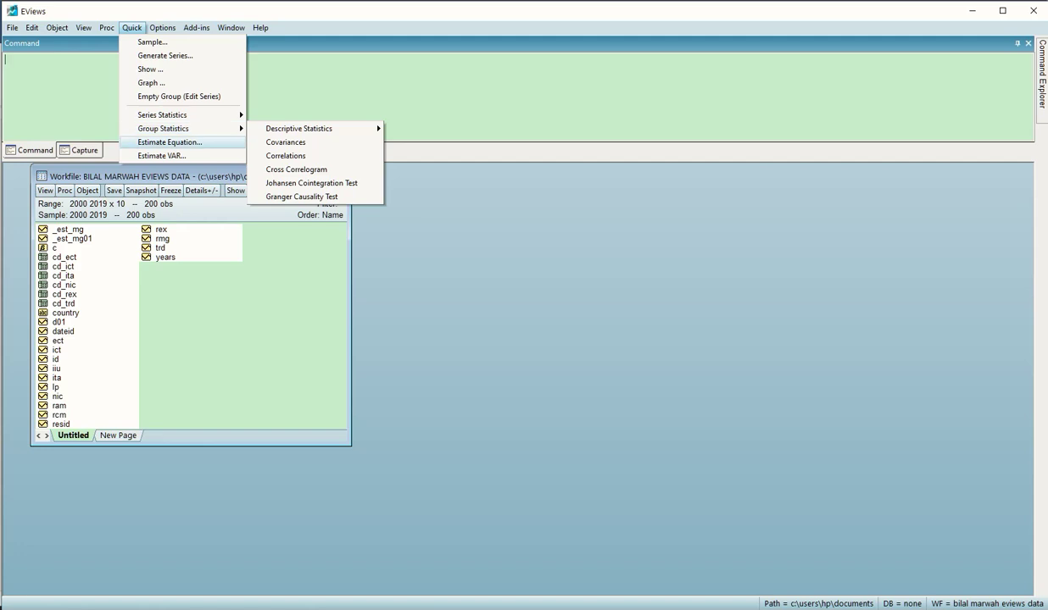
left_click(170, 141)
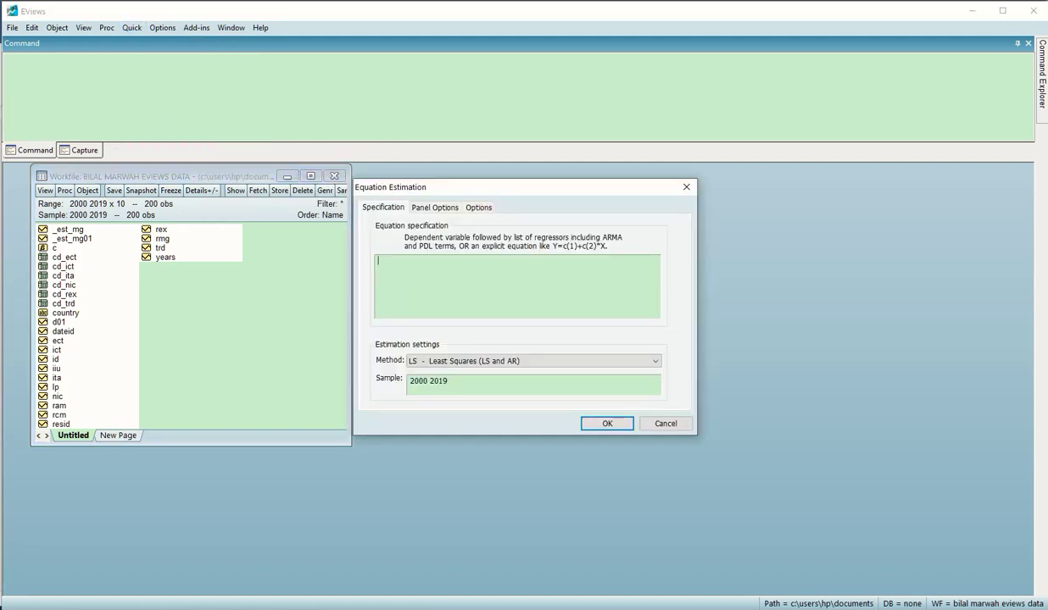
left_click_drag(520, 186, 559, 187)
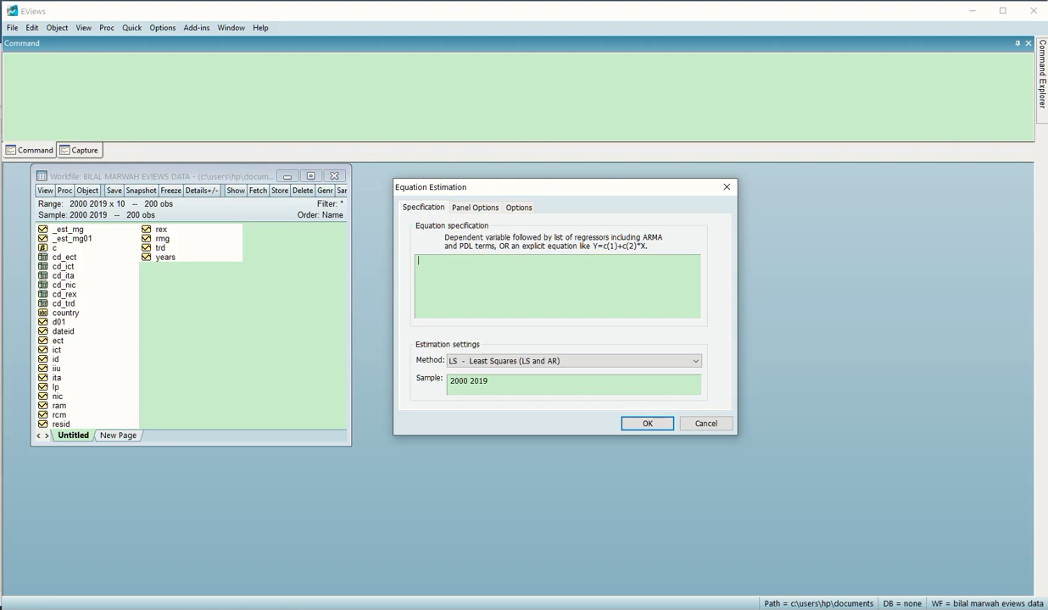
type("ITA")
key("BackSpace")
key("BackSpace")
key("BackSpace")
type("ita c")
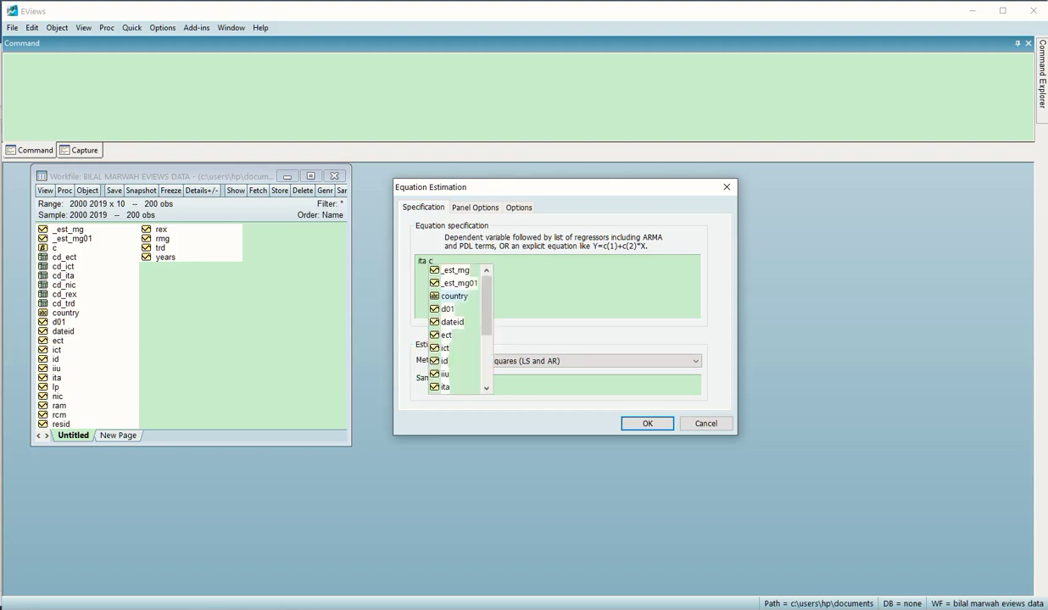
key("Return")
type("ict")
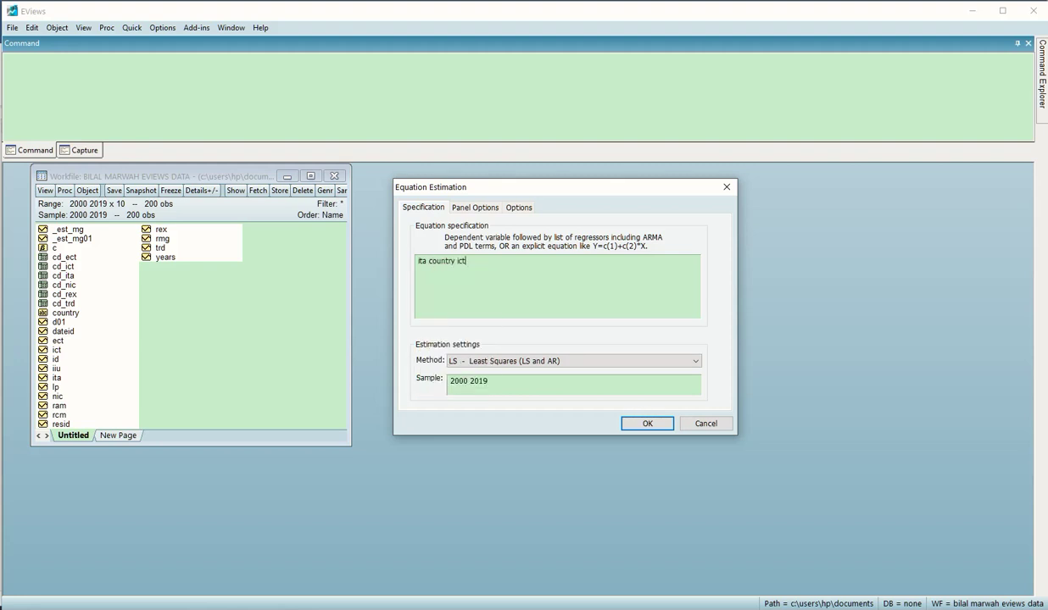
key("BackSpace")
key("BackSpace")
key("BackSpace")
key("BackSpace")
key("BackSpace")
key("BackSpace")
key("BackSpace")
key("BackSpace")
key("BackSpace")
key("BackSpace")
Complete the equation specification with the regressors ict, nic, rex and trd, and estimate it by least squares.
type("ict")
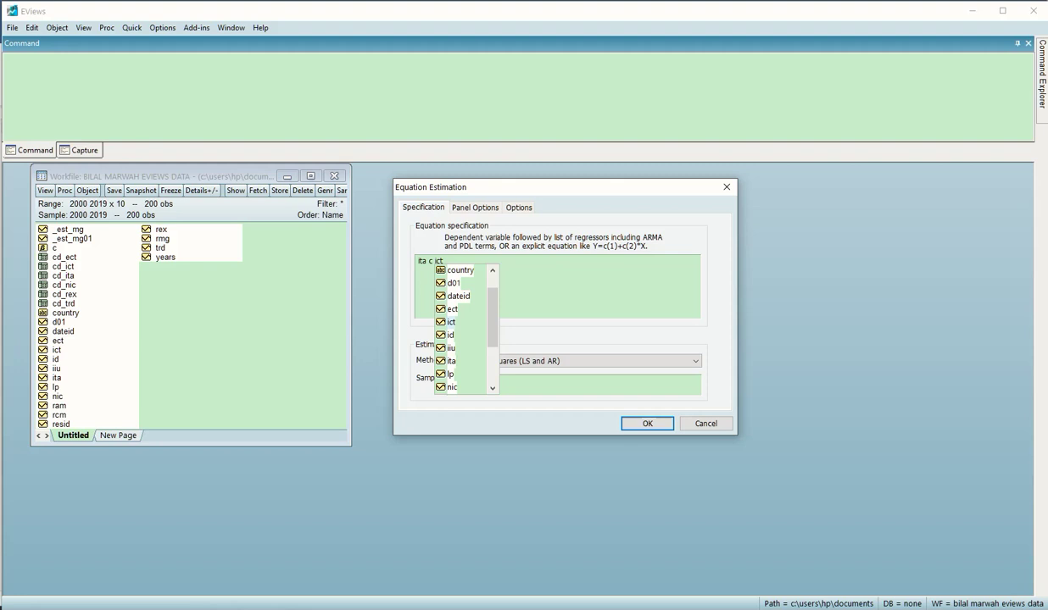
type(" nic")
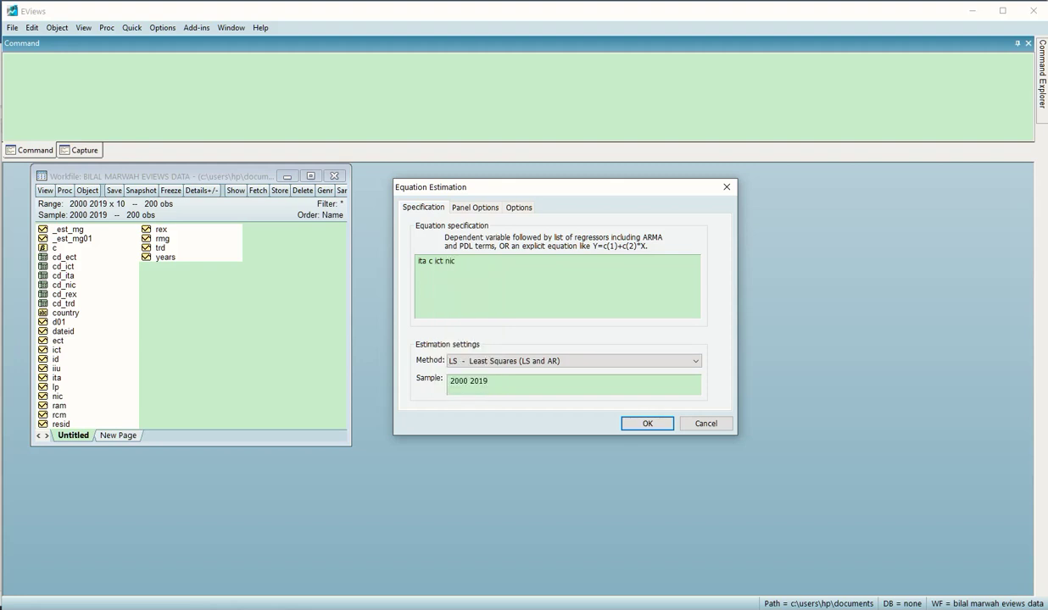
type(" rex trd")
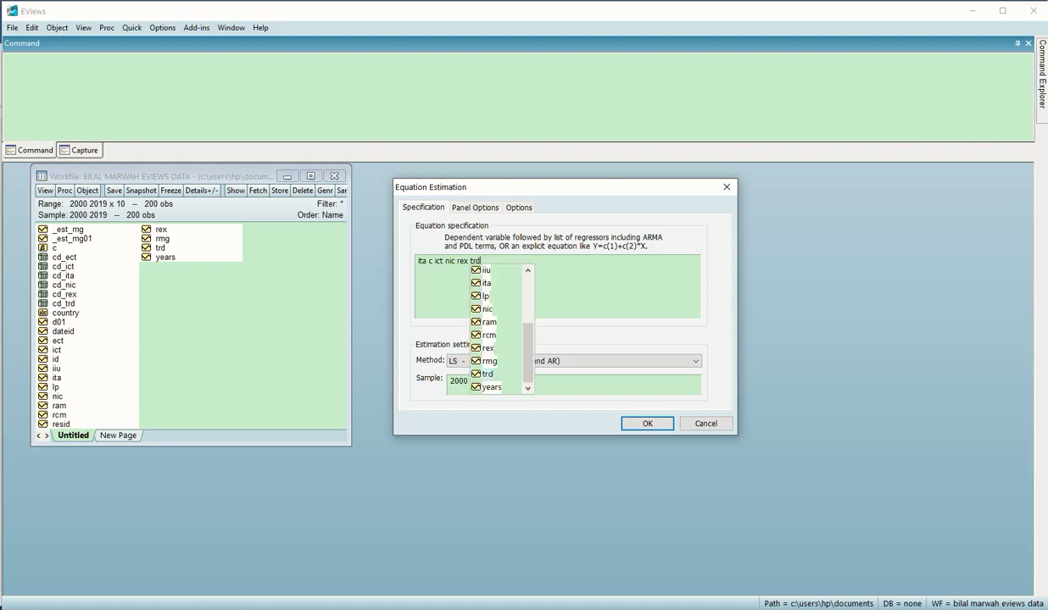
key("Escape")
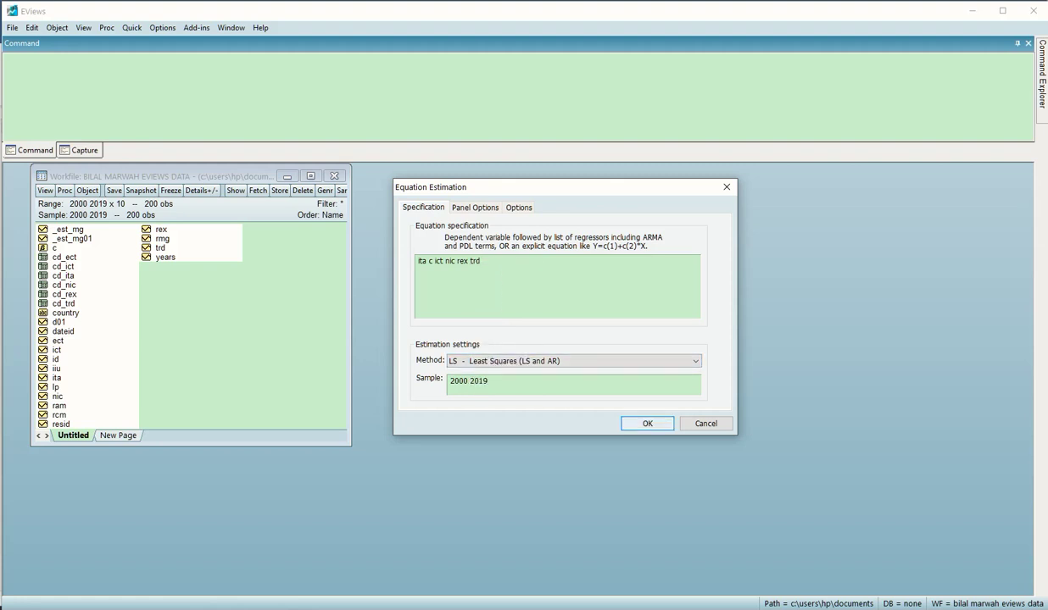
key("Return")
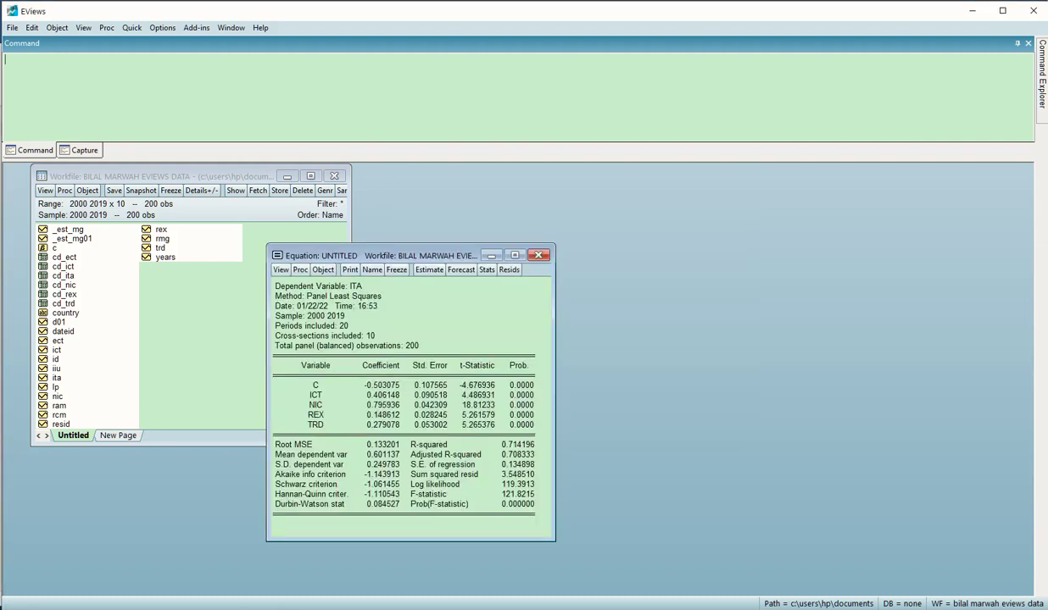
Place the untitled equation window clear of the workfile and display its estimation output.
left_click_drag(373, 255, 488, 244)
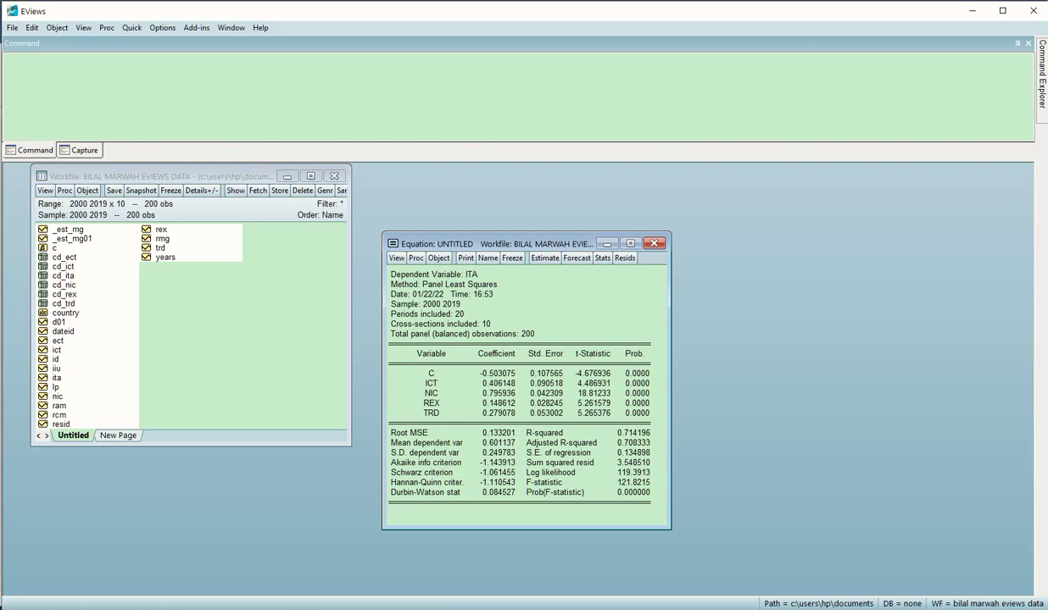
left_click_drag(488, 244, 628, 180)
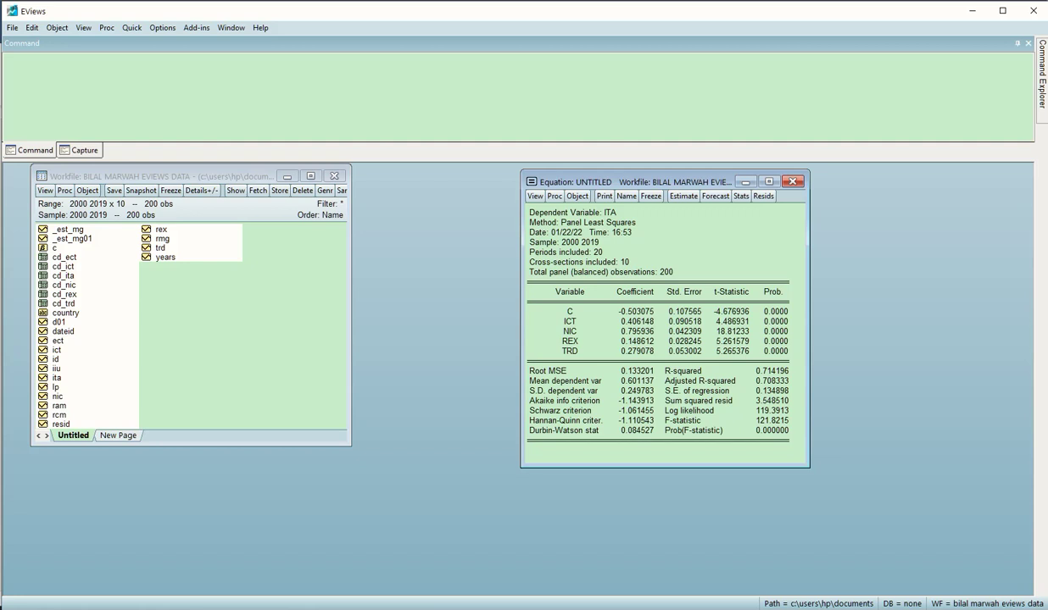
left_click_drag(536, 187, 582, 189)
left_click(580, 199)
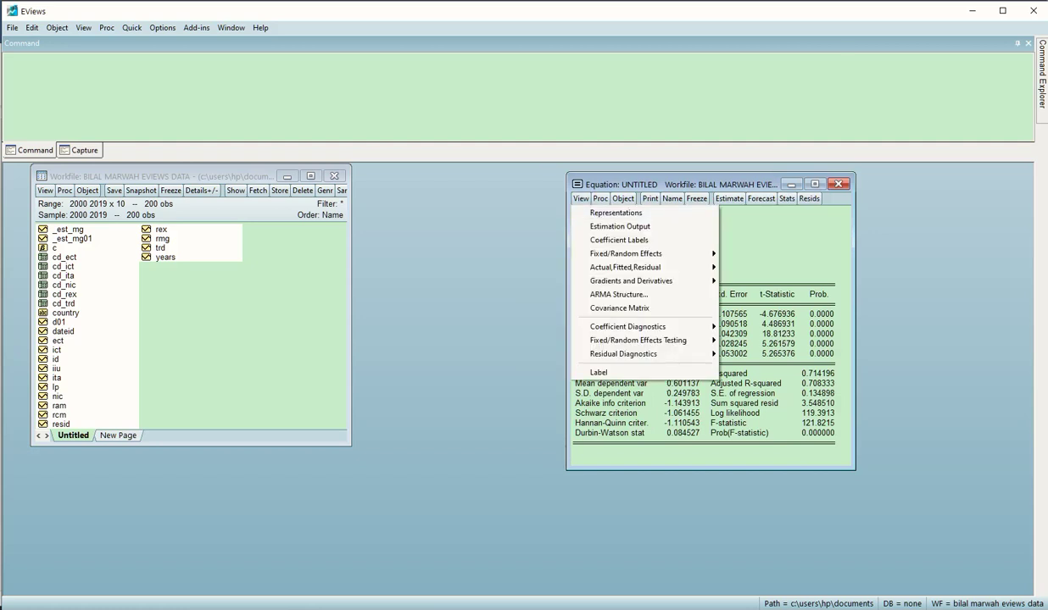
left_click(620, 226)
Freeze the estimation output as a table and name it dbm.
left_click(696, 198)
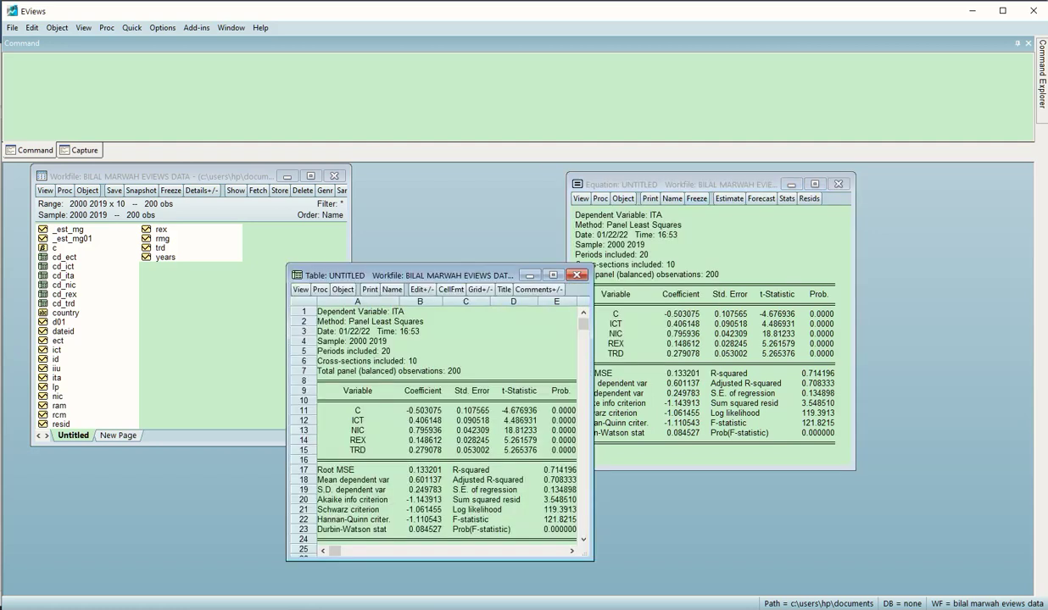
left_click_drag(367, 277, 492, 195)
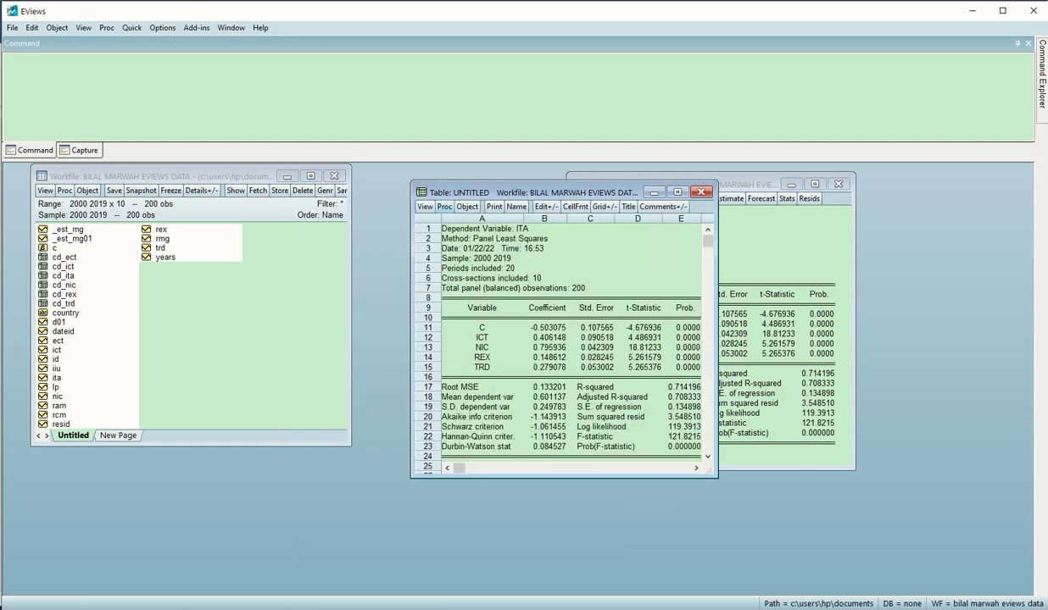
left_click(511, 205)
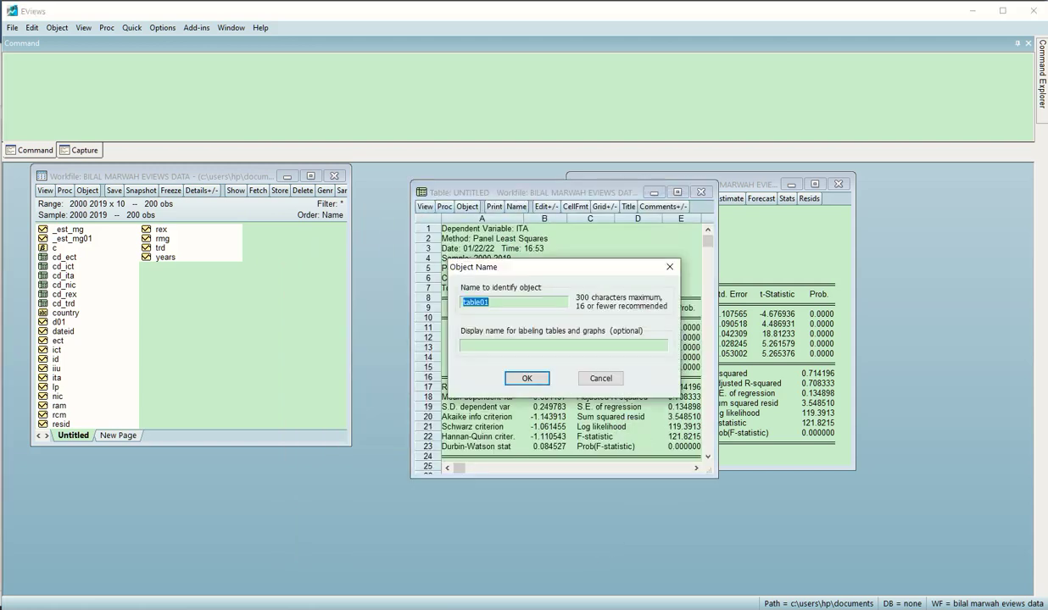
type("dbm")
key("Return")
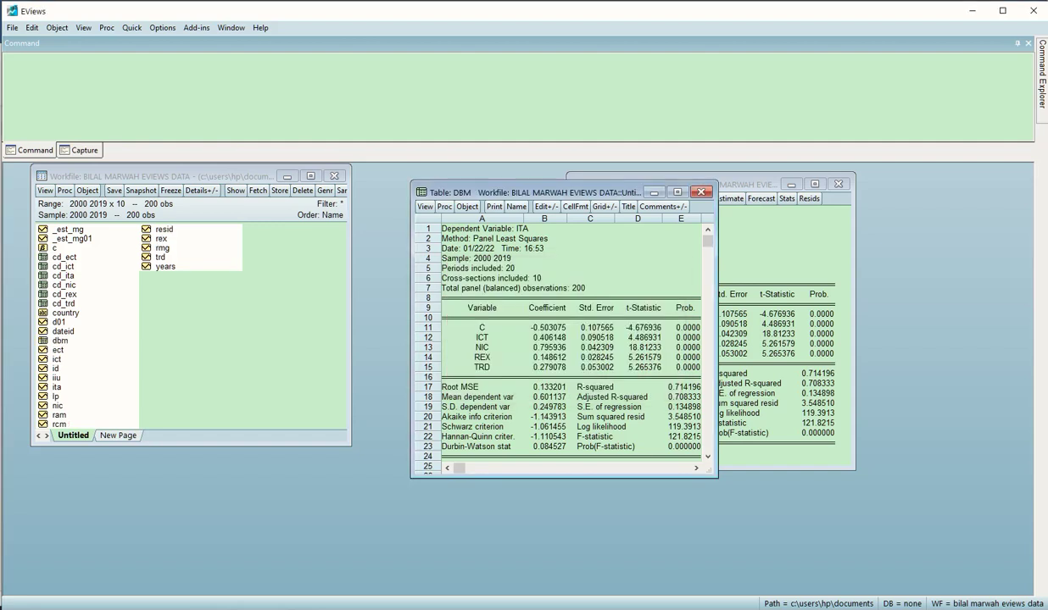
Close the dbm table and delete the untitled equation.
left_click_drag(551, 193, 647, 217)
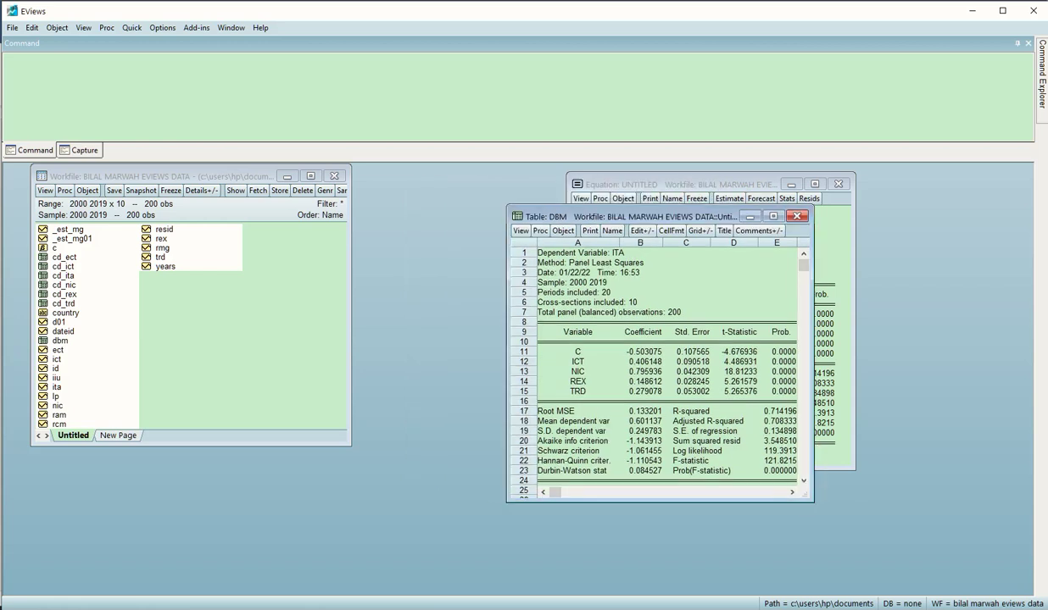
left_click(797, 216)
left_click(838, 184)
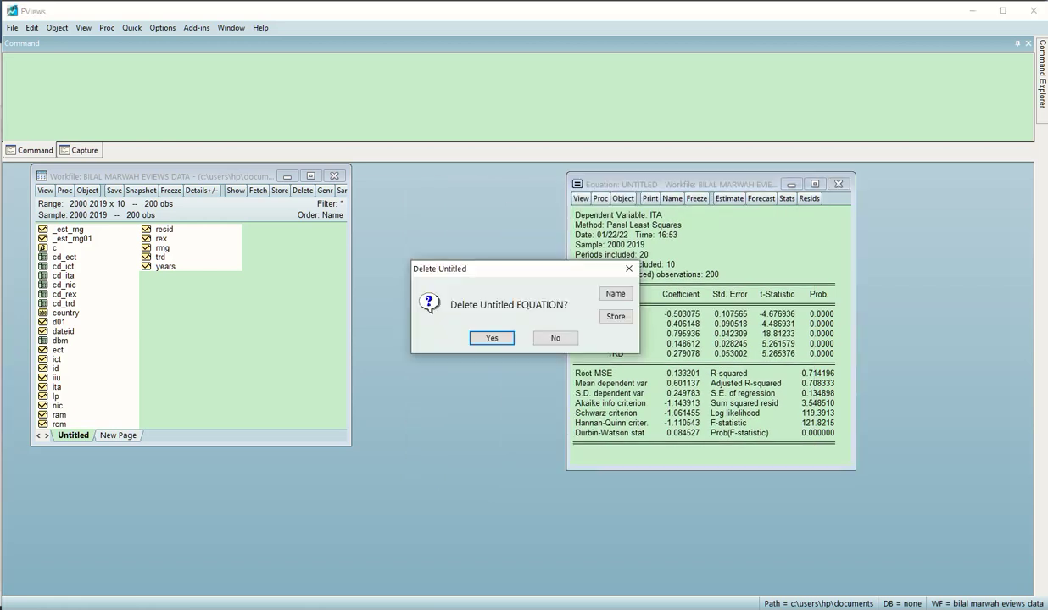
key("Return")
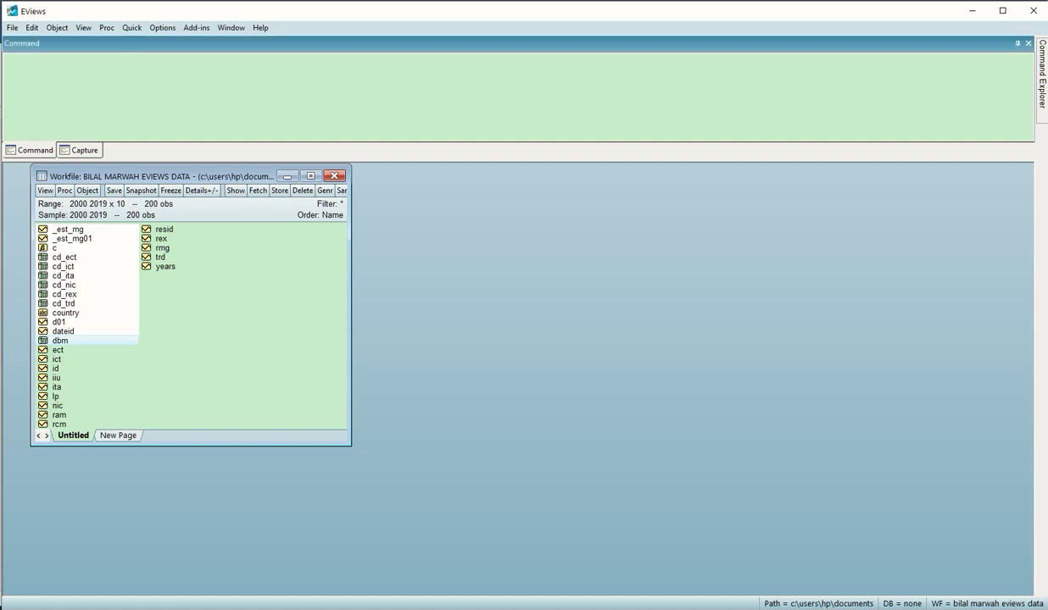
Estimate and save the OLS equation with the command "equation dbm1.ls ita c ict nic rex trd".
type("equation")
type("dbm1.")
type("ls ita c i")
key("BackSpace")
type("ict ni")
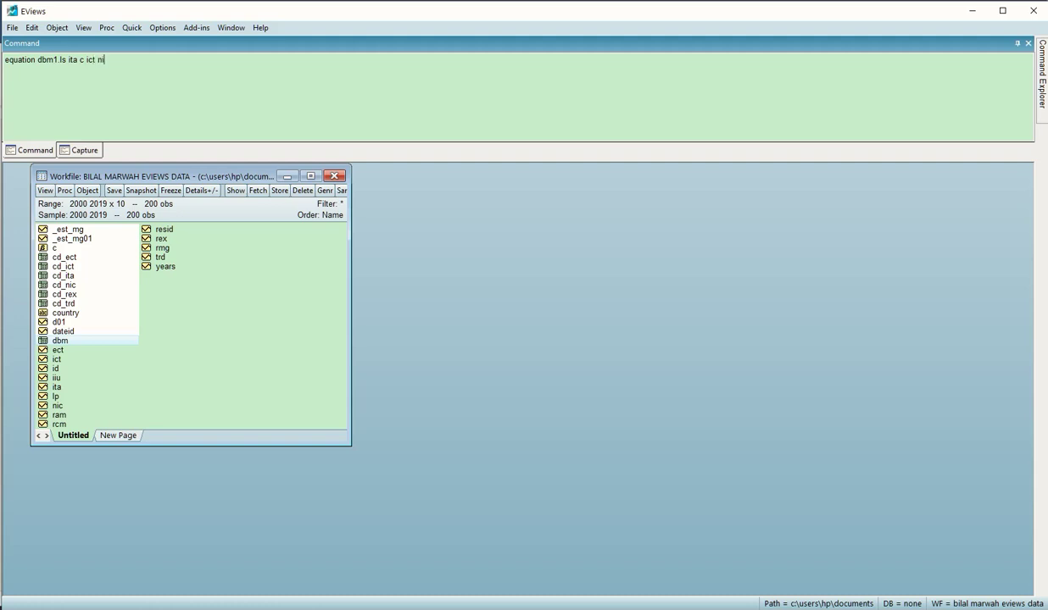
type("c rex trd")
key("Return")
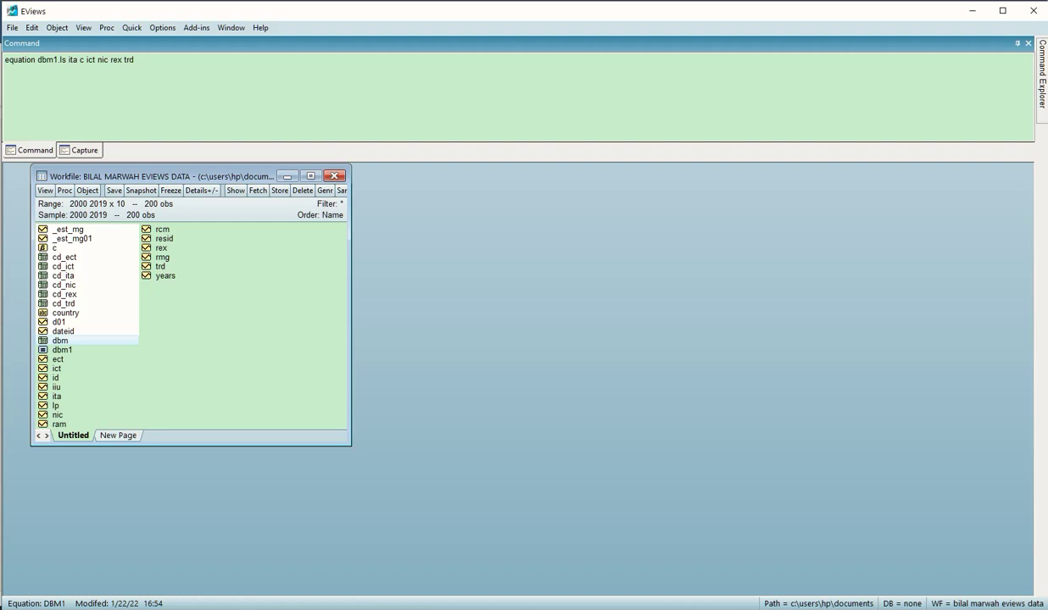
Open the saved dbm1 equation to review its regression output, and close it again.
double_click(61, 349)
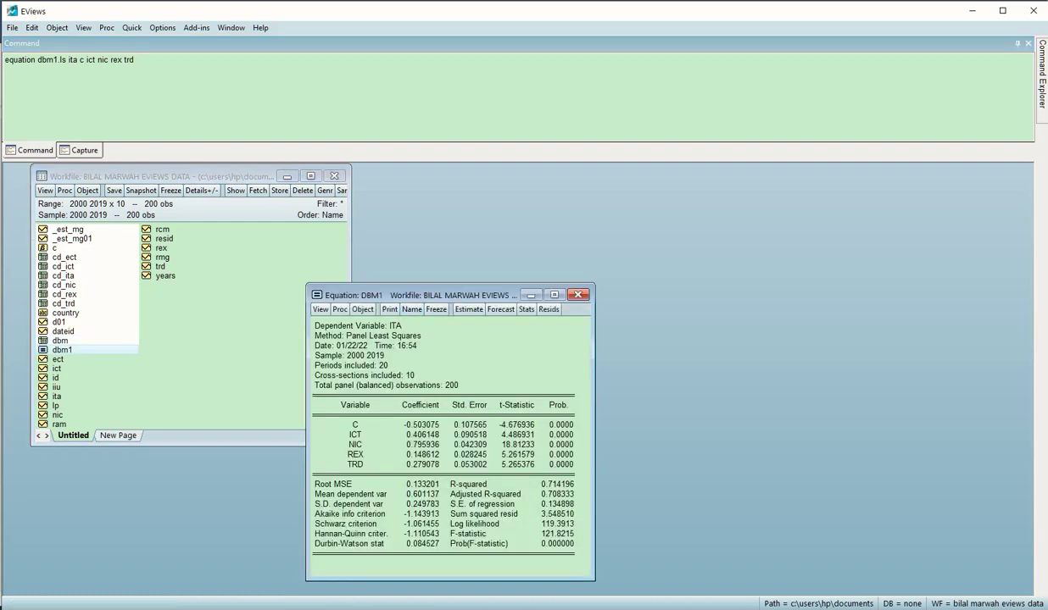
left_click_drag(407, 295, 468, 204)
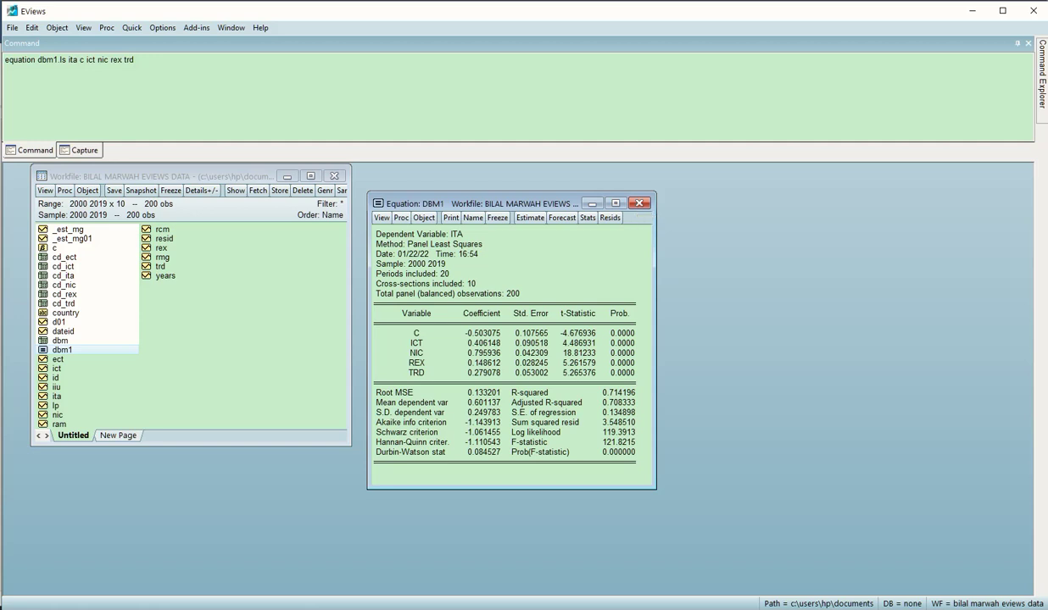
left_click(639, 203)
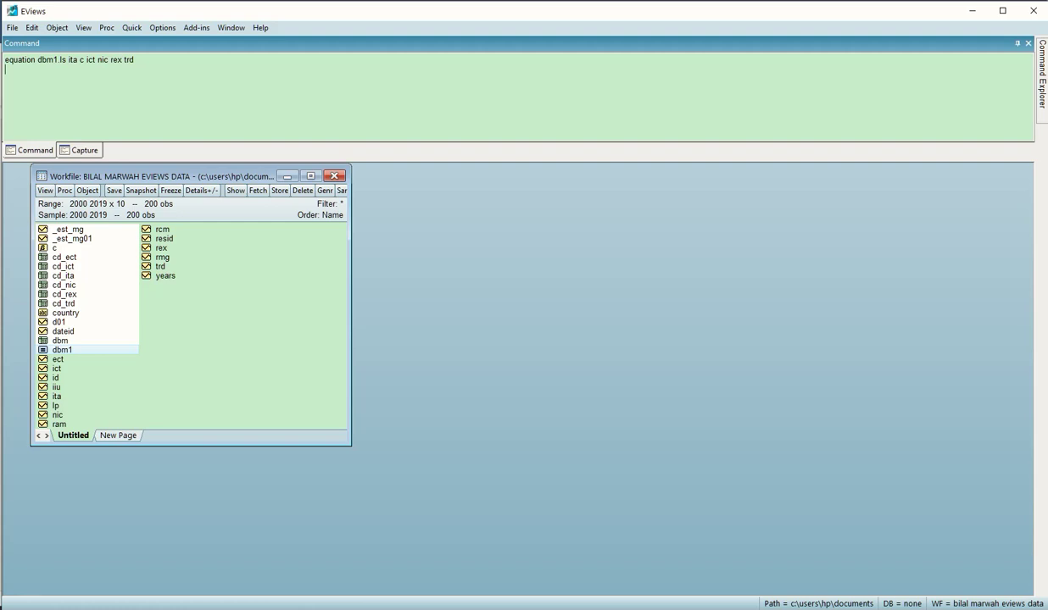
Switch to the Word document and highlight the heading and command for estimating and saving an OLS equation.
key("alt+Tab")
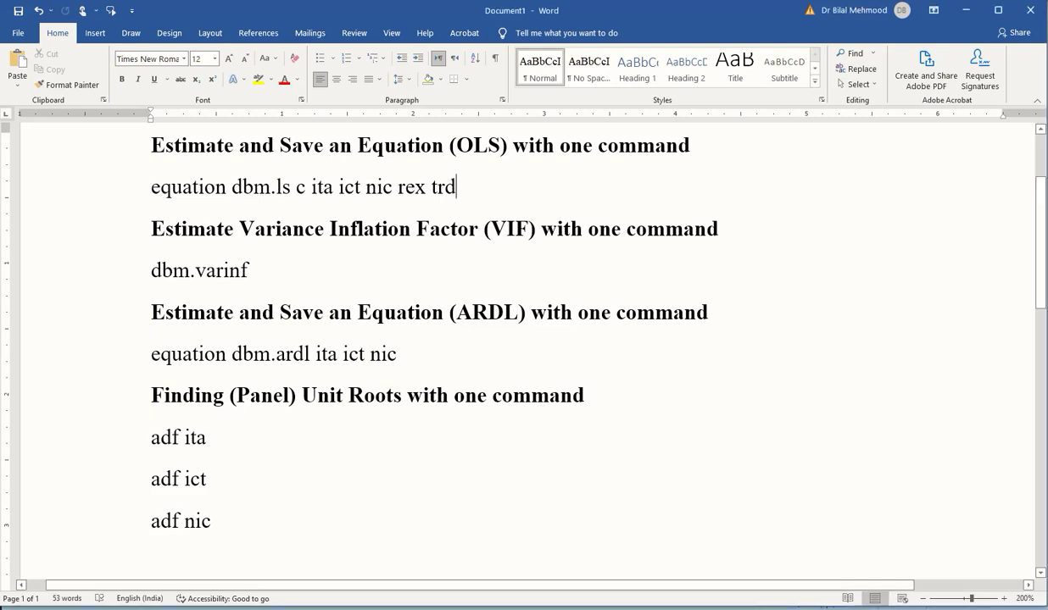
left_click(151, 145)
key("ctrl+shift+Right")
key("ctrl+shift+Right")
key("ctrl+shift+Right")
key("ctrl+shift+Right")
key("ctrl+shift+Right")
key("ctrl+shift+Right")
key("ctrl+shift+Right")
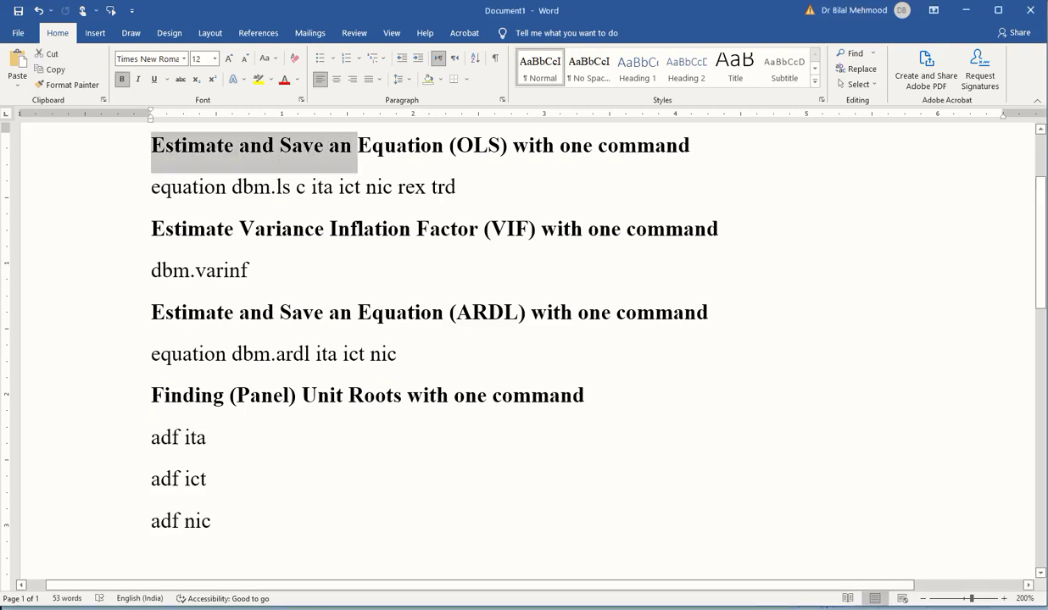
key("ctrl+shift+Right")
key("ctrl+shift+Right")
key("ctrl+shift+Right")
key("ctrl+shift+Right")
key("ctrl+shift+Right")
key("ctrl+shift+Right")
key("ctrl+shift+Right")
key("ctrl+shift+Right")
key("ctrl+shift+Right")
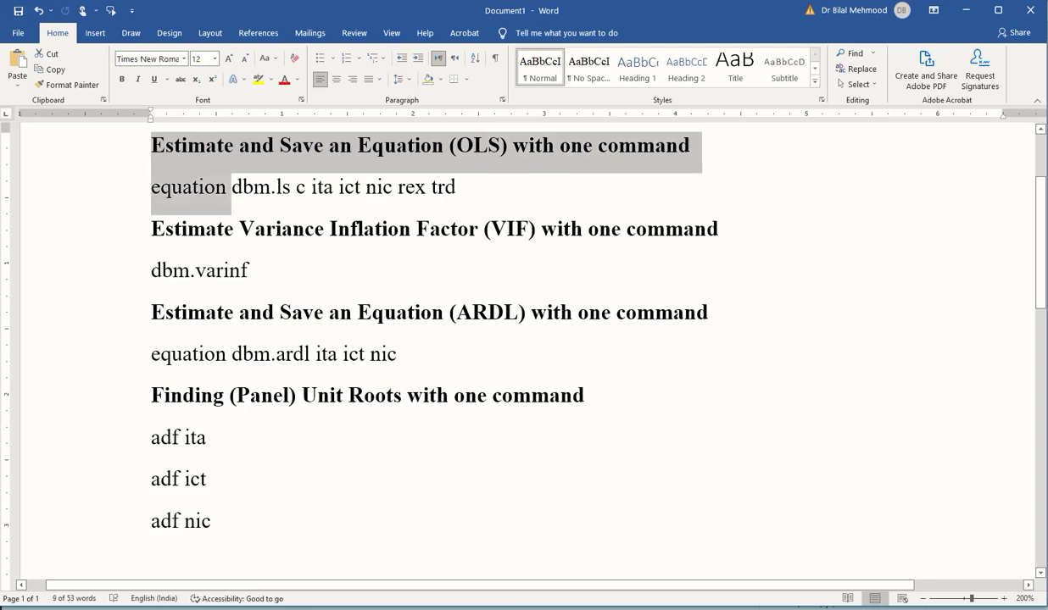
key("ctrl+shift+Right")
key("ctrl+shift+Right")
key("ctrl+shift+Right")
key("ctrl+shift+Right")
key("ctrl+shift+Right")
key("ctrl+shift+Right")
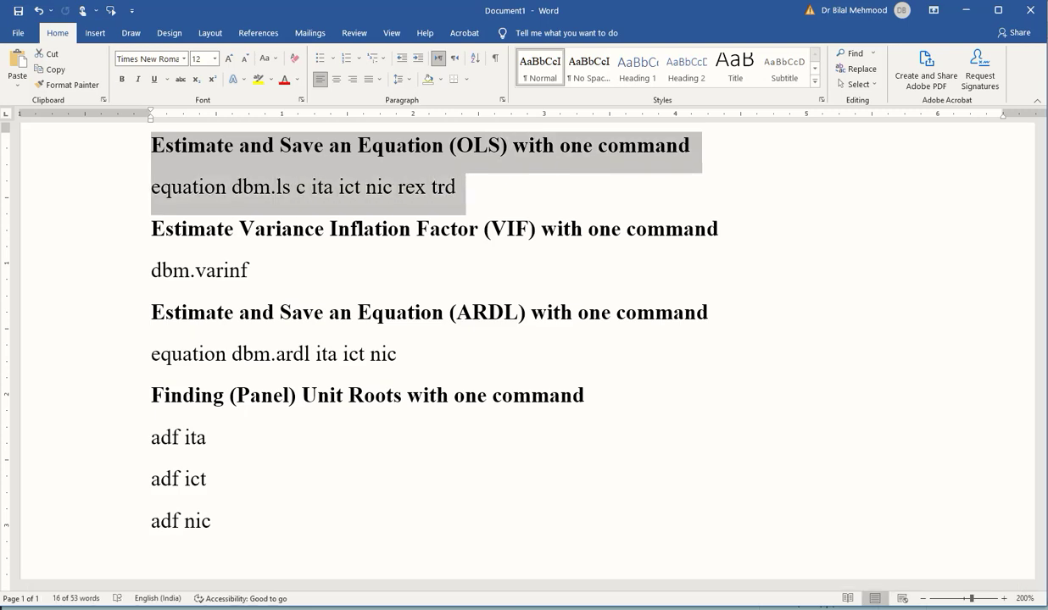
key("Right")
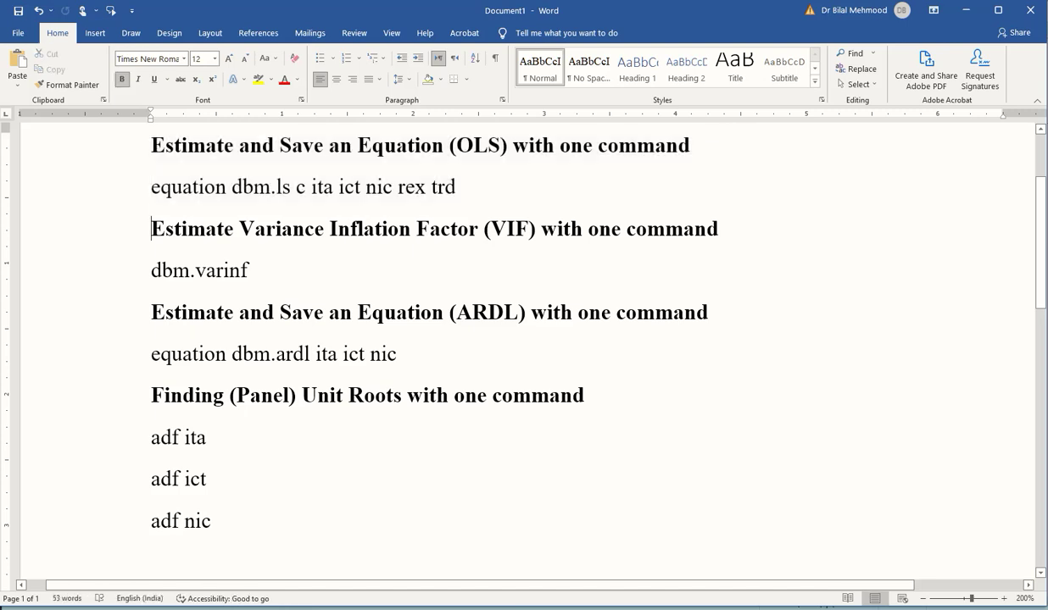
Highlight the heading "Estimate Variance Inflation Factor (VIF) with one command" in the Word document.
key("ctrl+shift+Right")
key("ctrl+shift+Right")
key("ctrl+shift+Right")
key("ctrl+shift+Right")
key("ctrl+shift+Right")
key("ctrl+shift+Right")
key("ctrl+shift+Right")
key("ctrl+shift+Right")
key("ctrl+shift+Right")
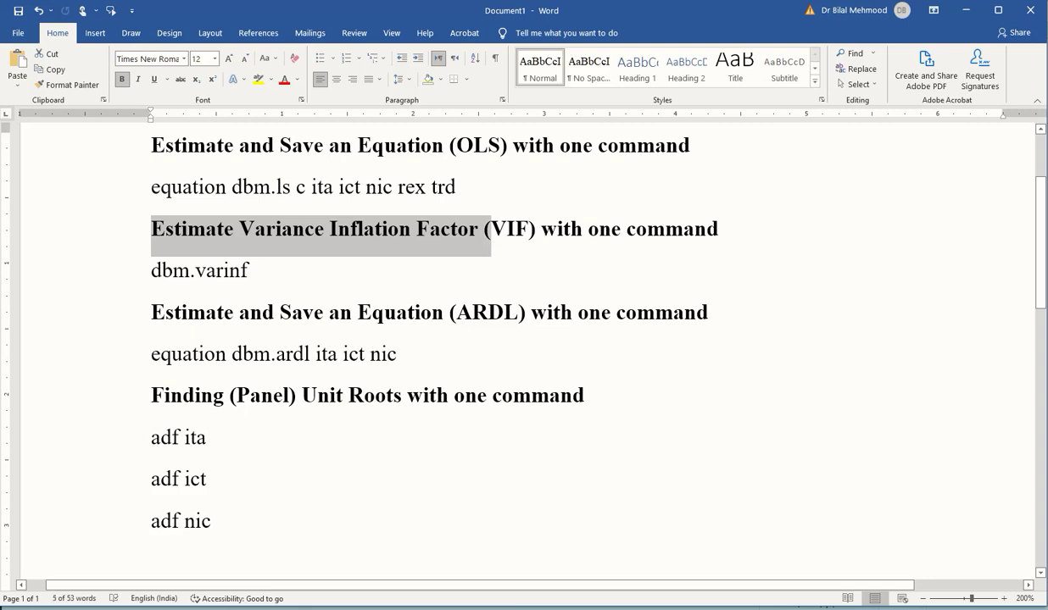
key("ctrl+shift+Right")
key("ctrl+shift+Right")
key("shift+Left")
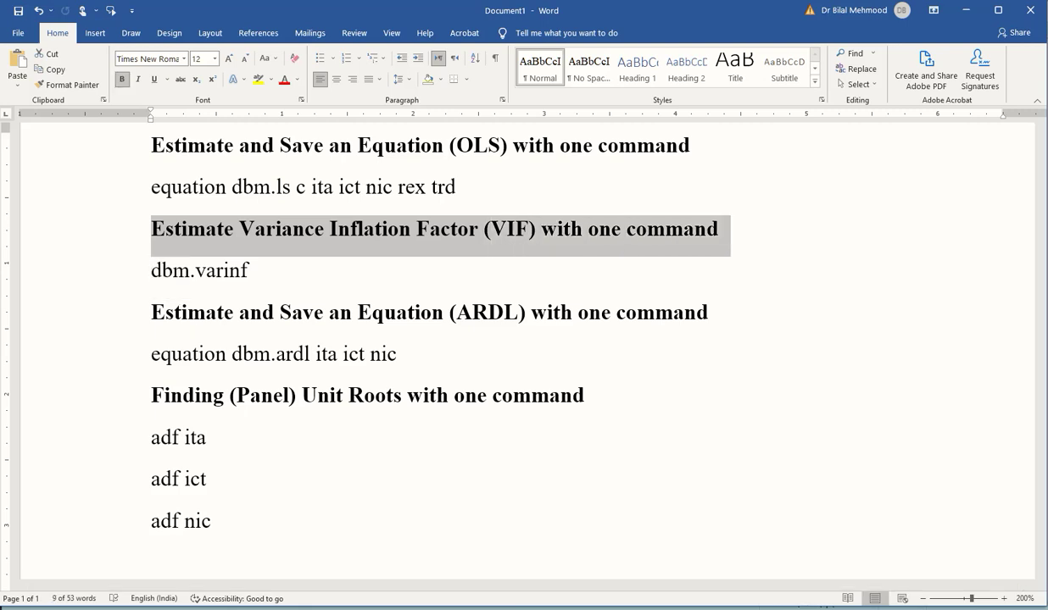
Highlight the phrase "Variance Inflation Factor" and the abbreviation "VIF" within the heading, and clear the selection.
key("Left")
key("ctrl+Right")
key("ctrl+Right")
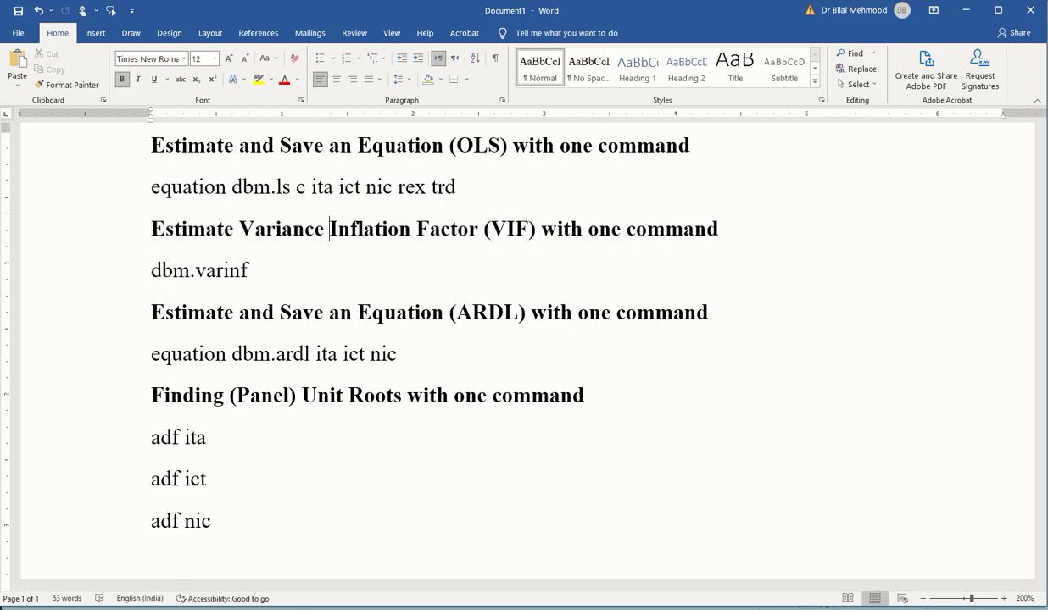
key("ctrl+Left")
key("ctrl+shift+Right")
key("ctrl+shift+Right")
key("ctrl+shift+Right")
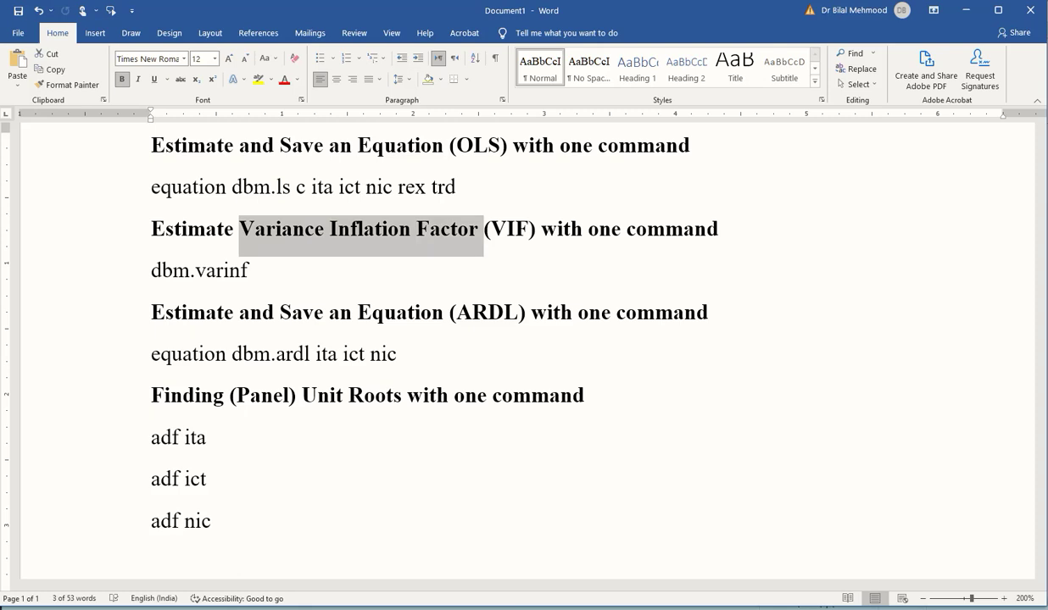
key("Right")
key("Right")
key("shift+Right")
key("shift+Right")
key("shift+Right")
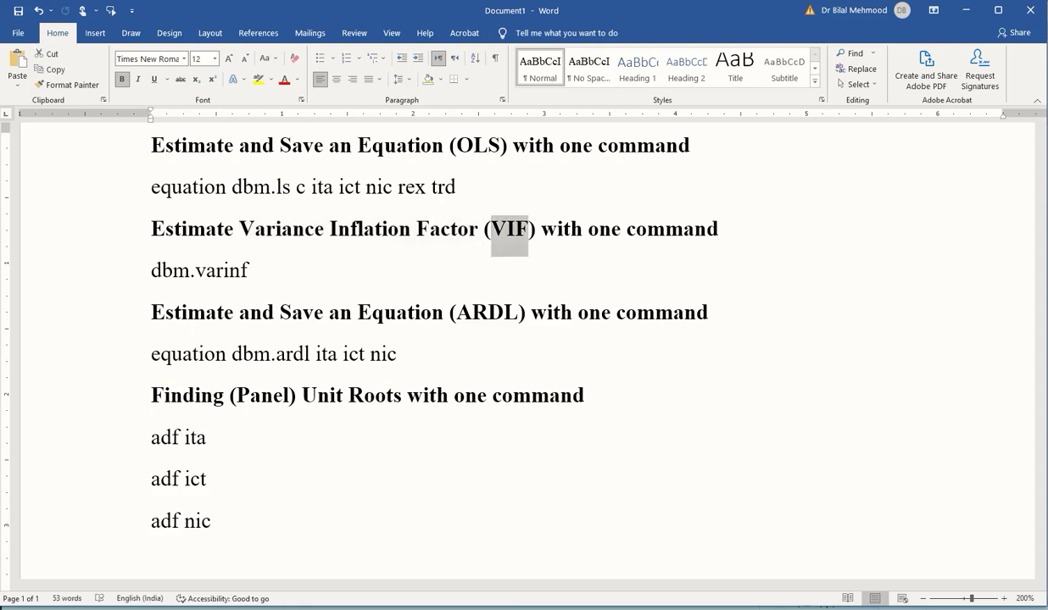
key("Home")
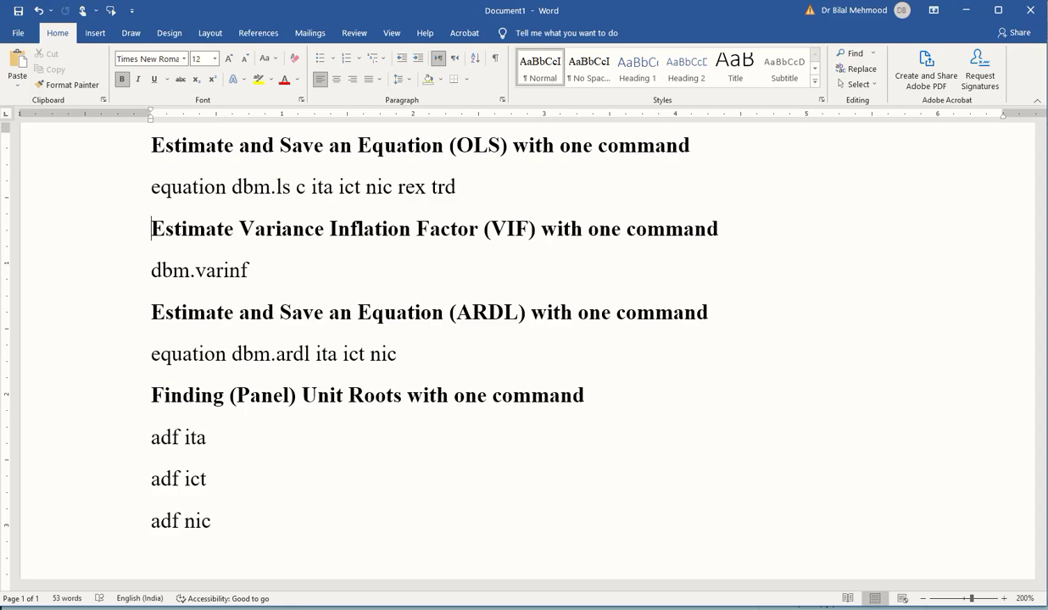
Switch to EViews, compute the variance inflation factors with the command "dbm1.varinf", and move the results window clear of the workfile.
key("alt+Tab")
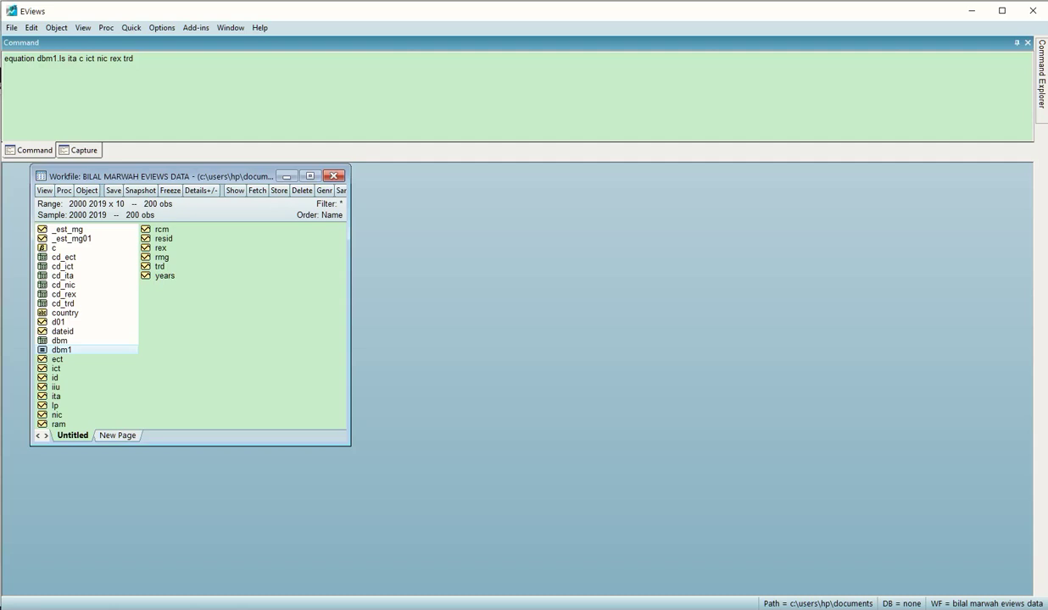
key("ctrl+shift+Right")
key("Delete")
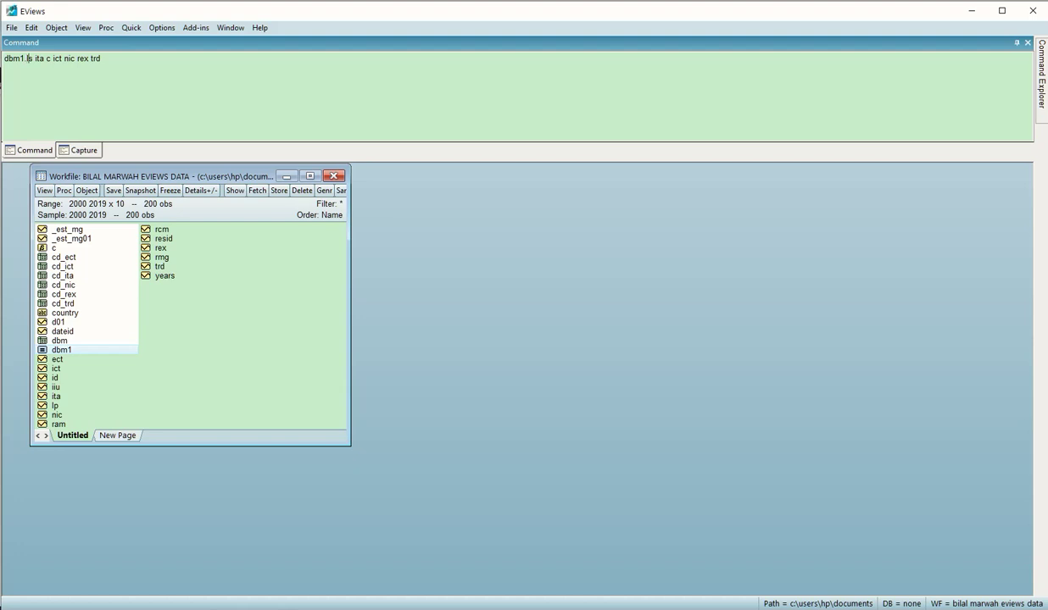
left_click_drag(26, 59, 101, 59)
key("Delete")
type("varinf")
left_click_drag(26, 59, 46, 59)
left_click(45, 58)
key("Return")
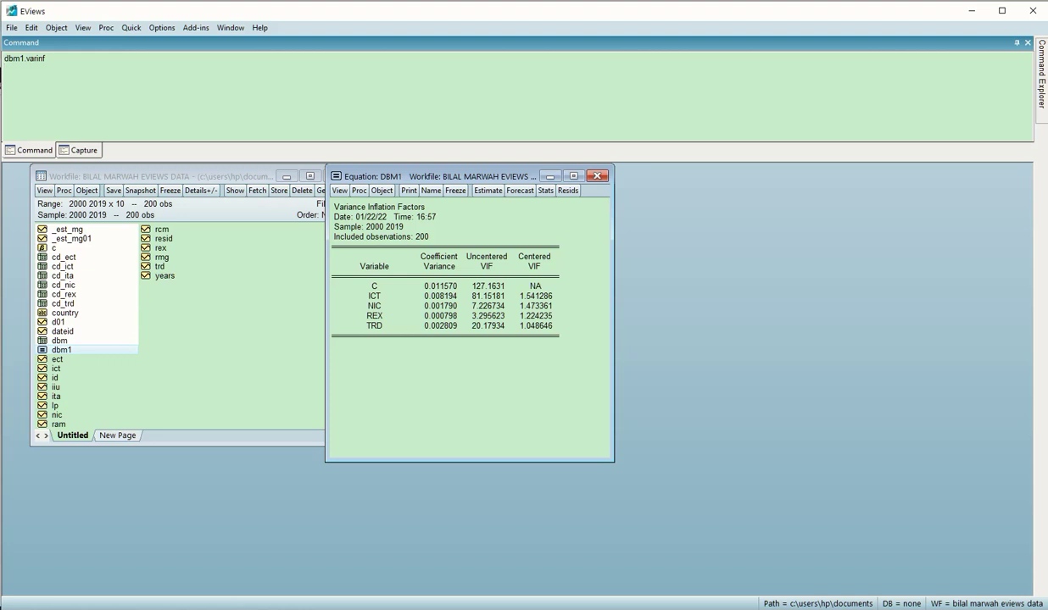
left_click_drag(440, 176, 516, 238)
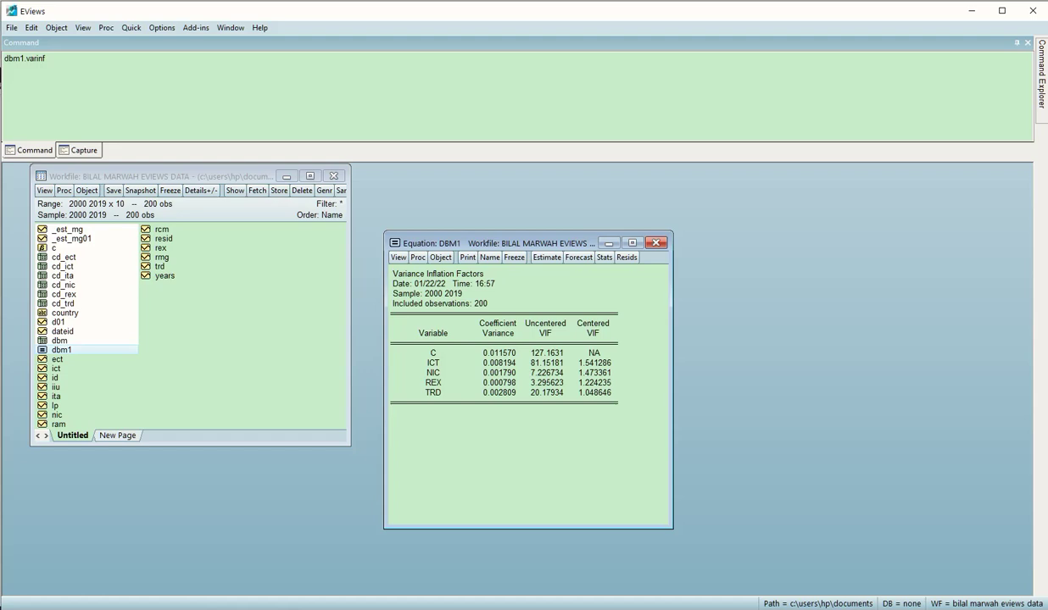
Switch to Word, highlight the command "dbm.varinf", and point out the equation name before the dot.
key("alt+Tab")
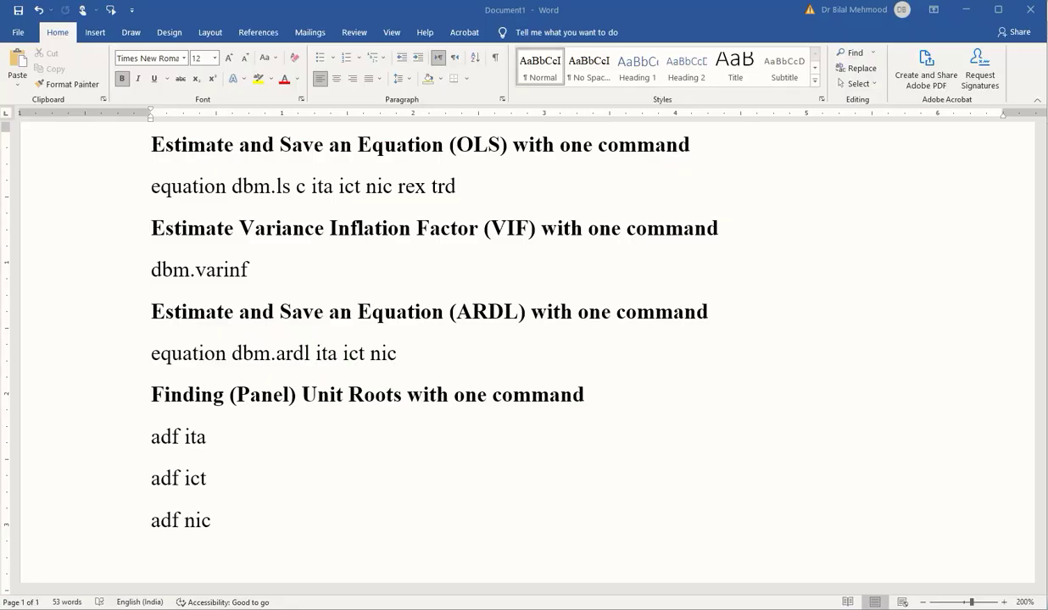
left_click(161, 269)
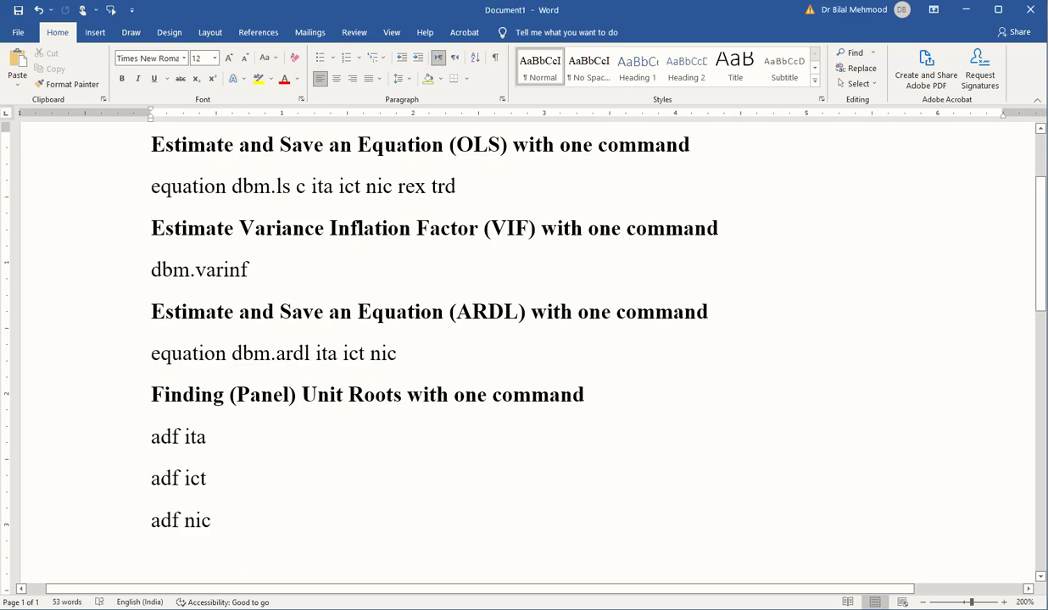
left_click(151, 269)
key("End")
key("Home")
key("shift+End")
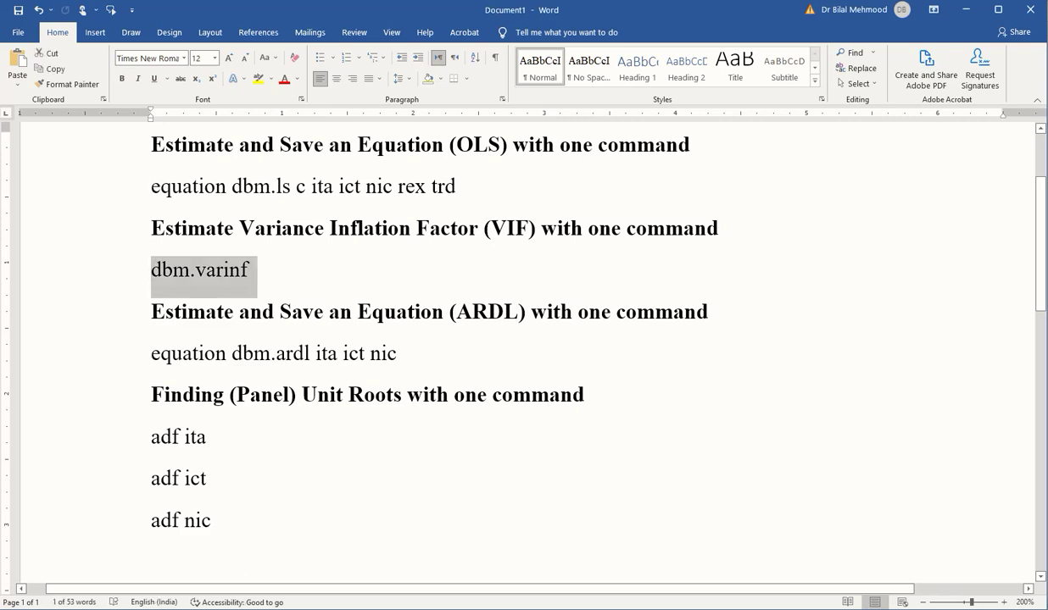
key("Home")
key("Right")
key("Right")
key("Right")
key("Right")
key("Left")
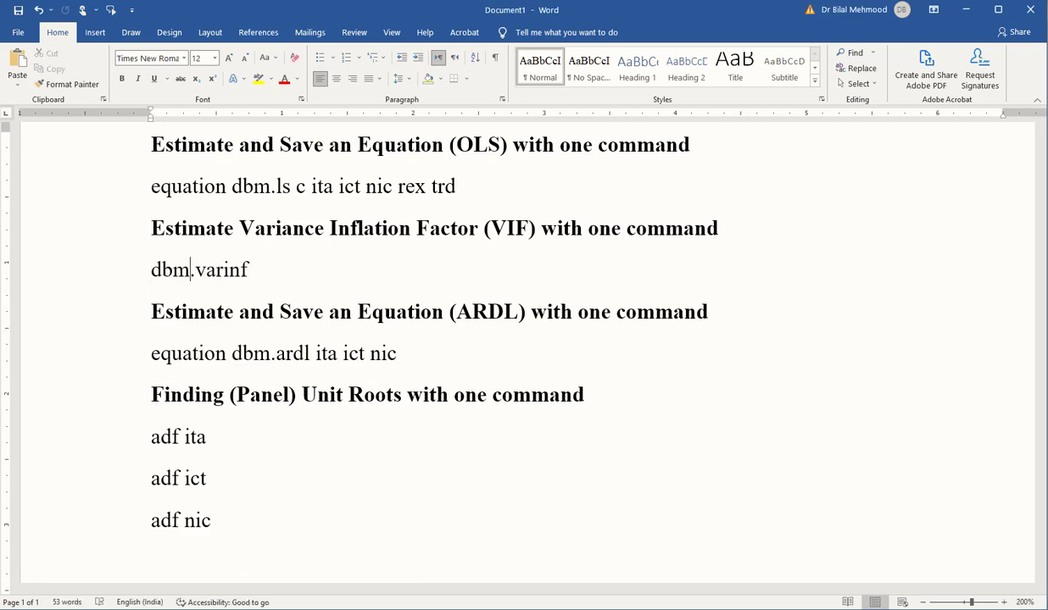
Return to the variance inflation factor heading and highlight its last word, "command".
key("Up")
key("Home")
key("Down")
key("Down")
key("Up")
key("shift+Down")
key("Up")
key("shift+Down")
key("End")
key("ctrl+shift+Left")
key("ctrl+shift+Left")
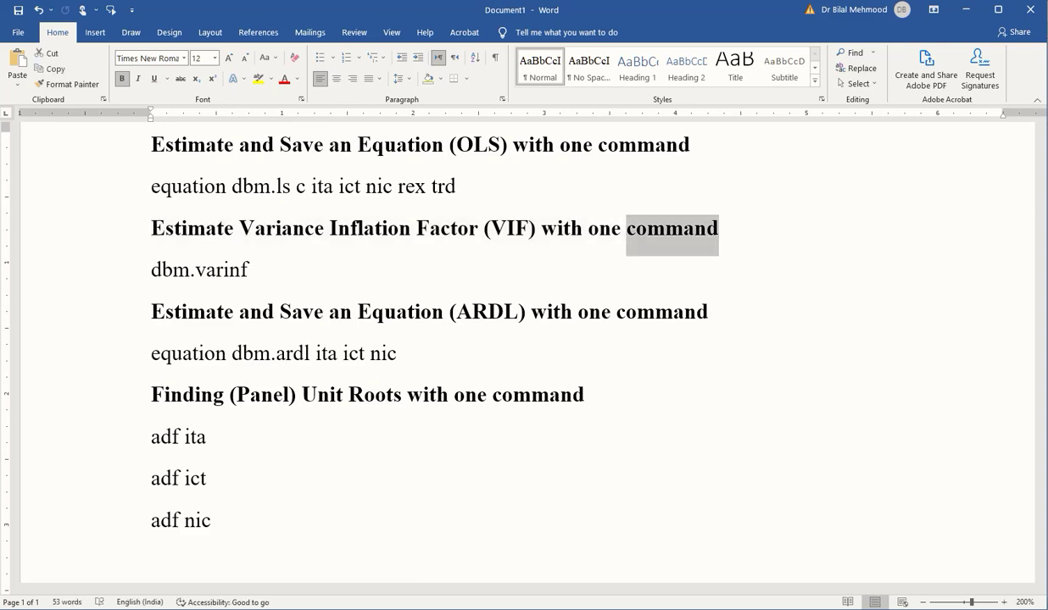
key("Home")
key("ctrl+Right")
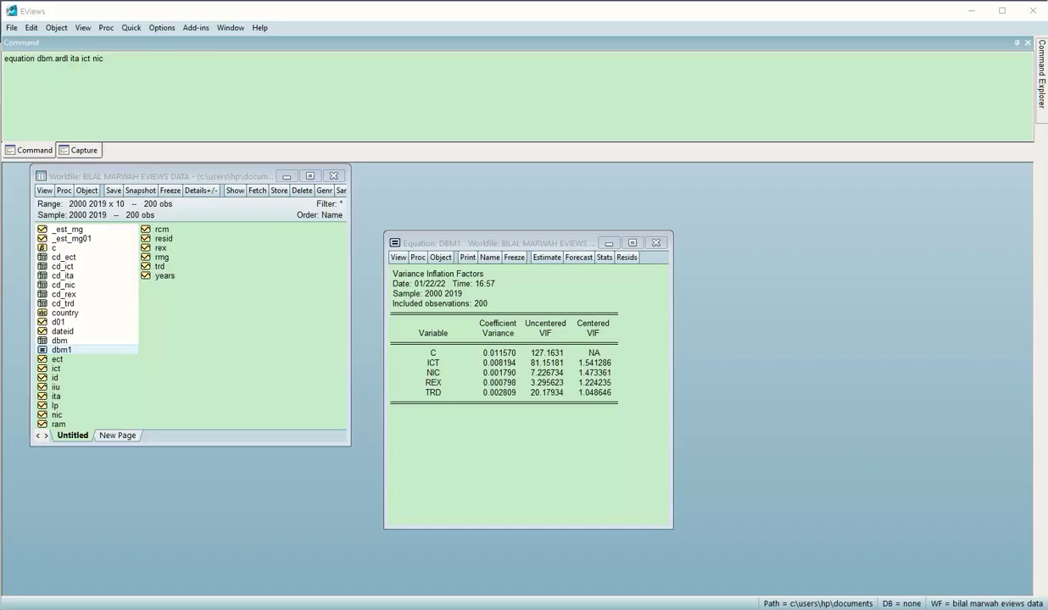
Highlight the "ardl" method keyword and the beginning of "equation" in the EViews command "equation dbm.ardl ita ict nic".
left_click(103, 58)
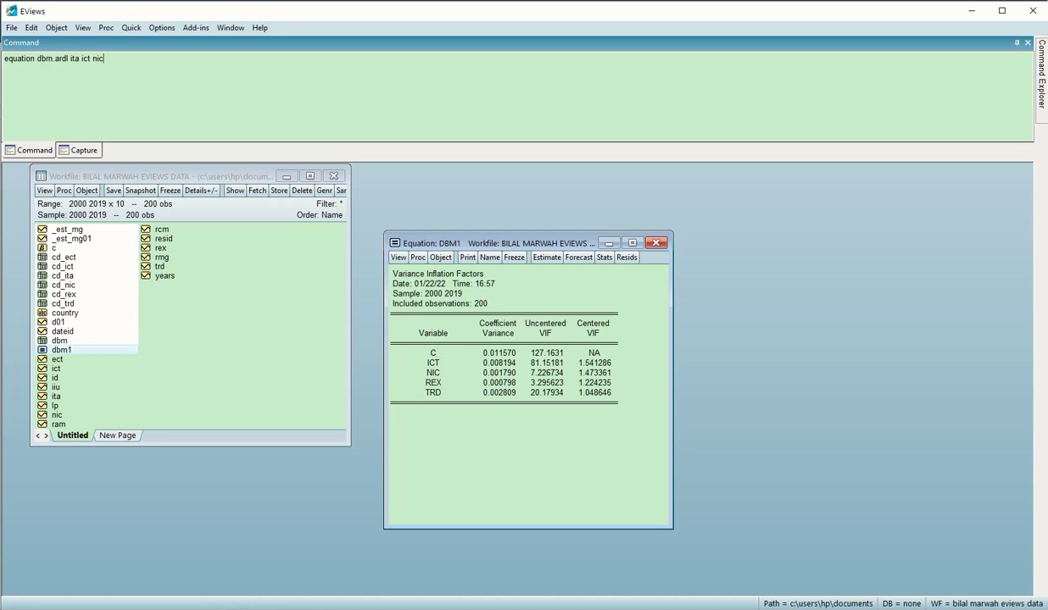
key("Left")
key("Left")
key("Left")
key("Left")
key("Left")
key("Left")
key("Left")
key("Left")
key("Left")
key("Left")
key("Left")
key("Left")
key("shift+Left")
key("shift+Left")
key("shift+Left")
key("shift+Left")
key("Home")
key("shift+Right")
key("shift+Right")
key("shift+Right")
key("shift+Right")
Try to estimate the ARDL equation with the command "equation dbm.ardl ita ict nic".
key("End")
key("Return")
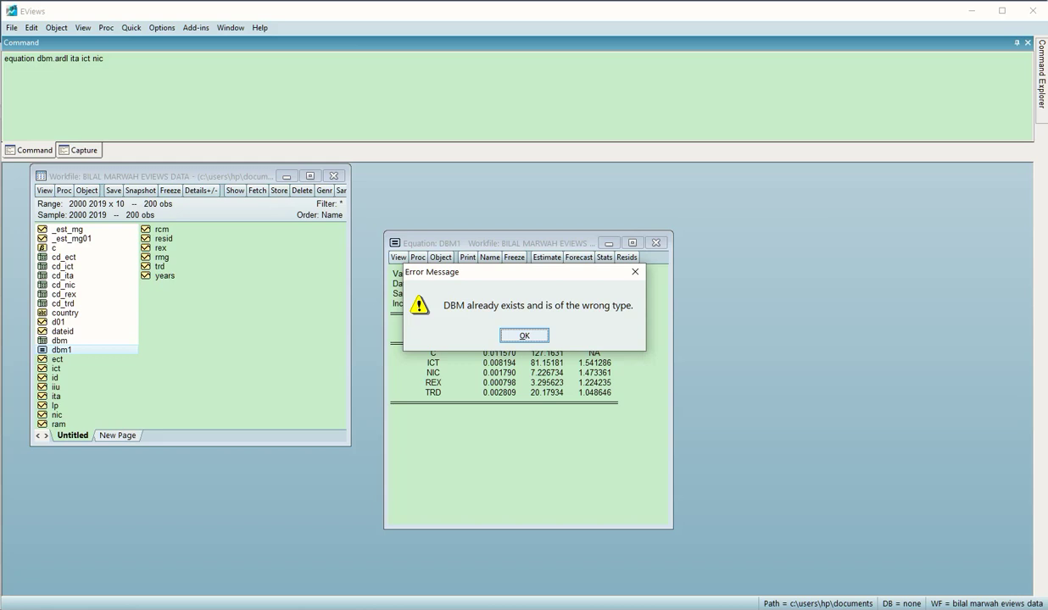
key("Return")
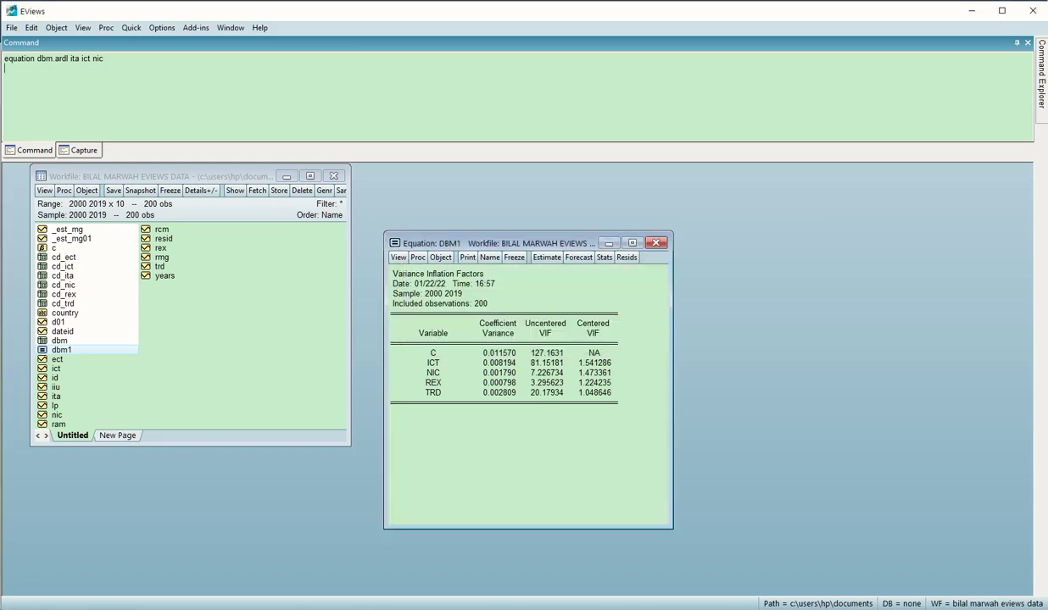
Estimate and save the ARDL equation with the command "equation dbm2.ardl ita ict nic" and review its long-run and short-run output.
type(".")
type("2")
key("Return")
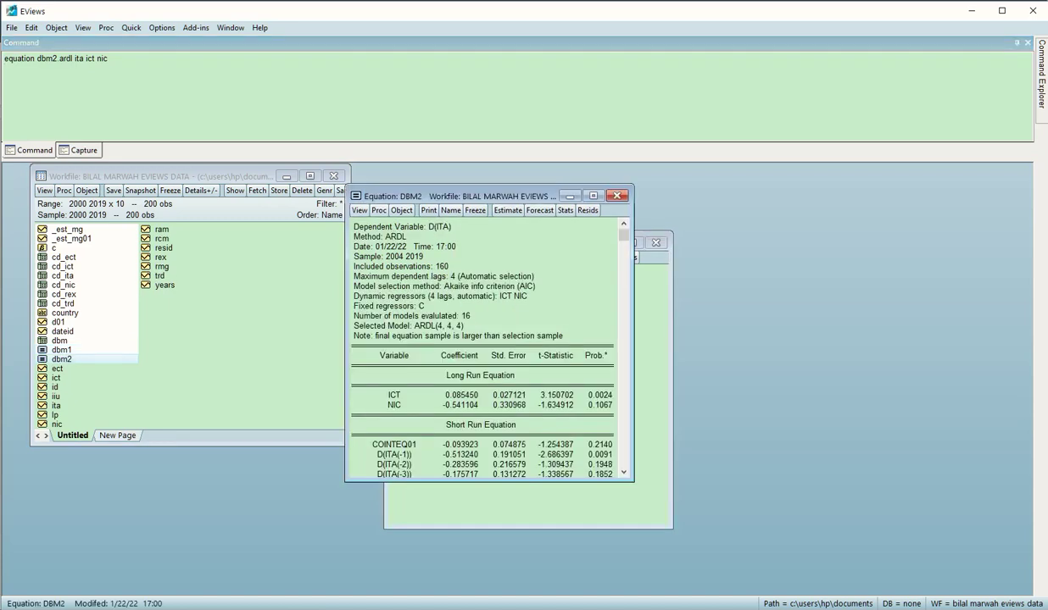
left_click_drag(427, 196, 465, 230)
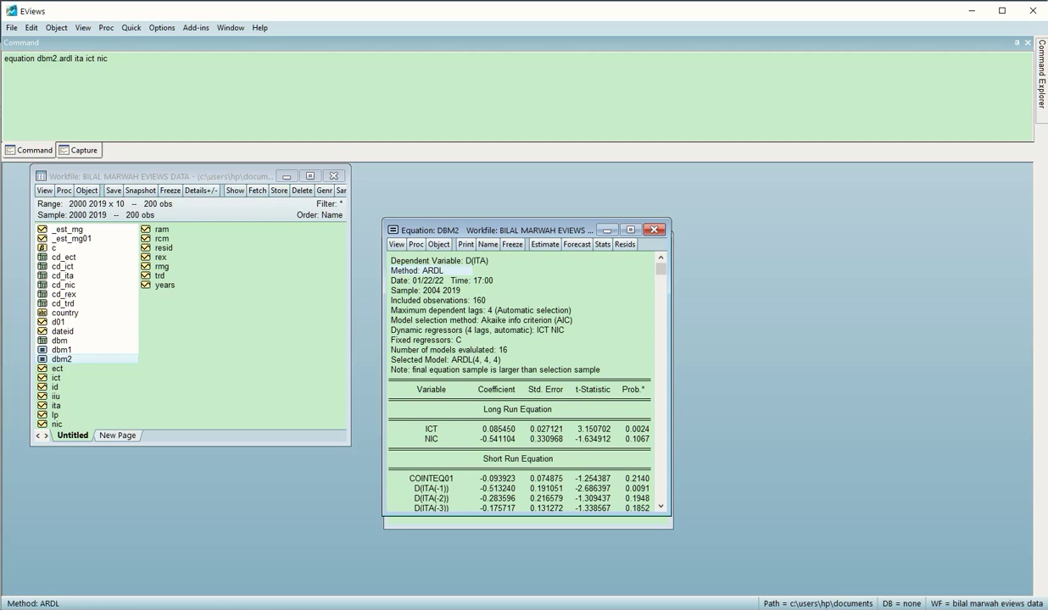
scroll(519, 381, "down", 1)
scroll(519, 381, "down", 5)
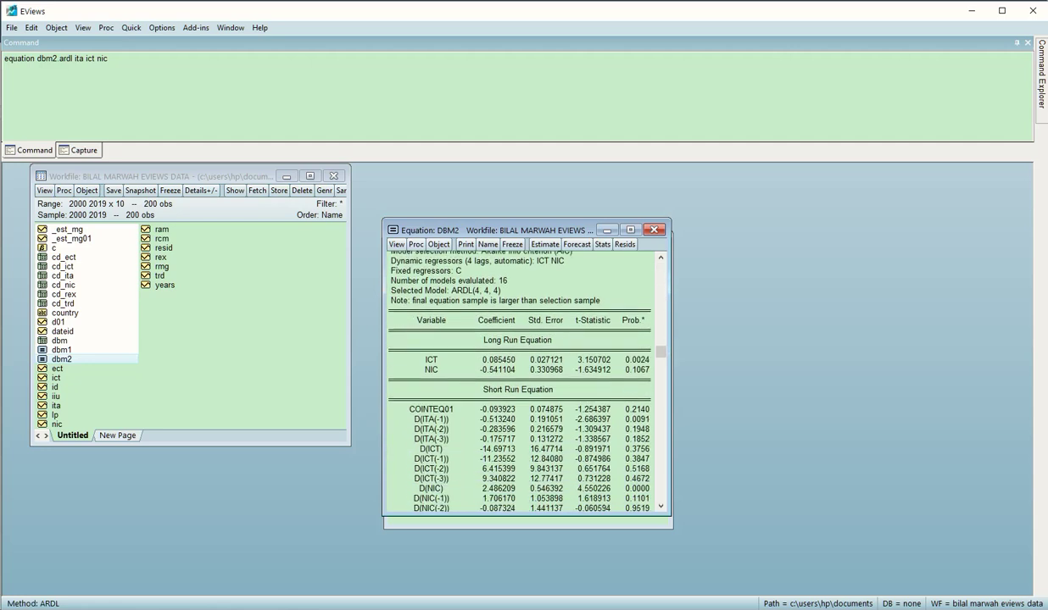
scroll(519, 381, "down", 1)
scroll(519, 381, "up", 5)
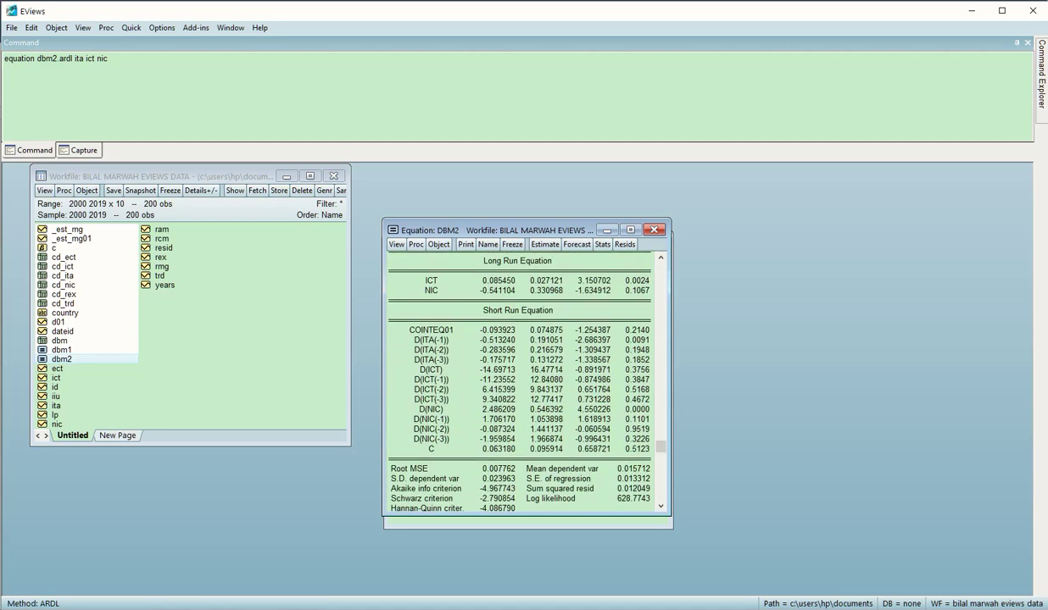
scroll(519, 382, "up", 2)
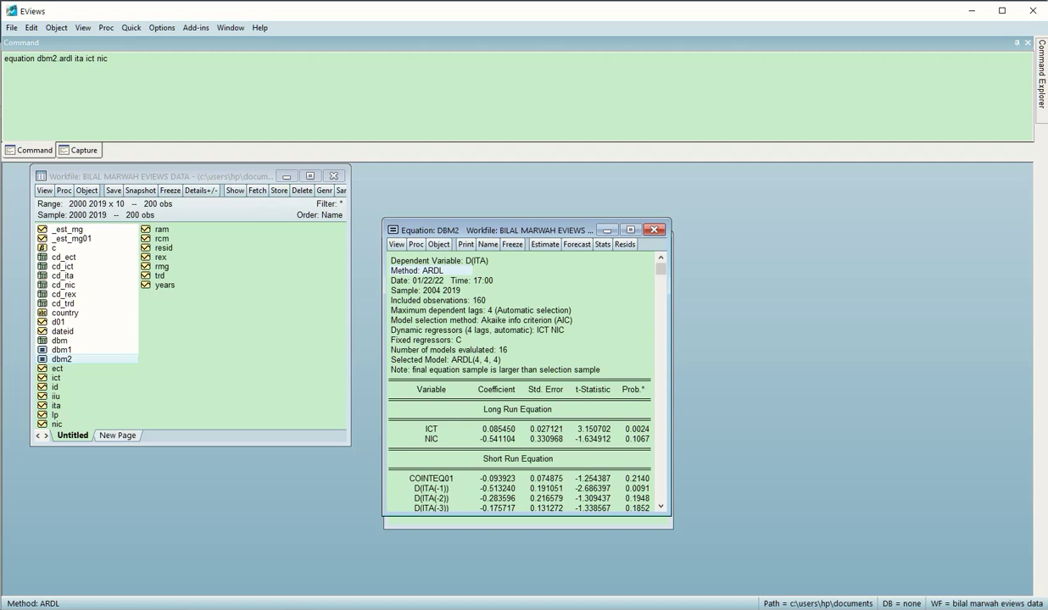
Switch to Word and highlight the heading and command for estimating and saving an ARDL equation.
key("alt+Tab")
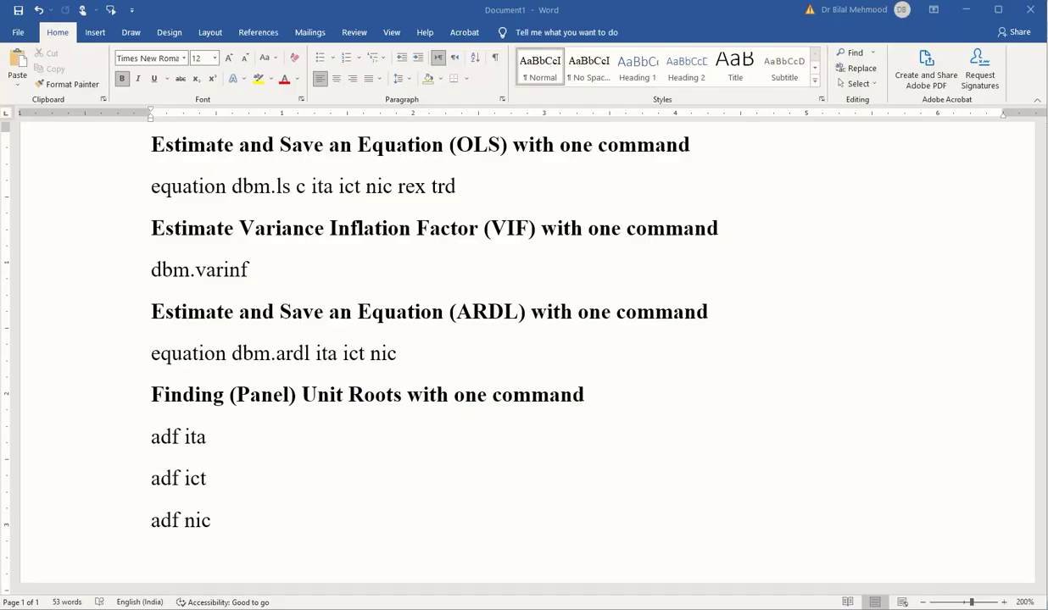
key("End")
key("ctrl+shift+Left")
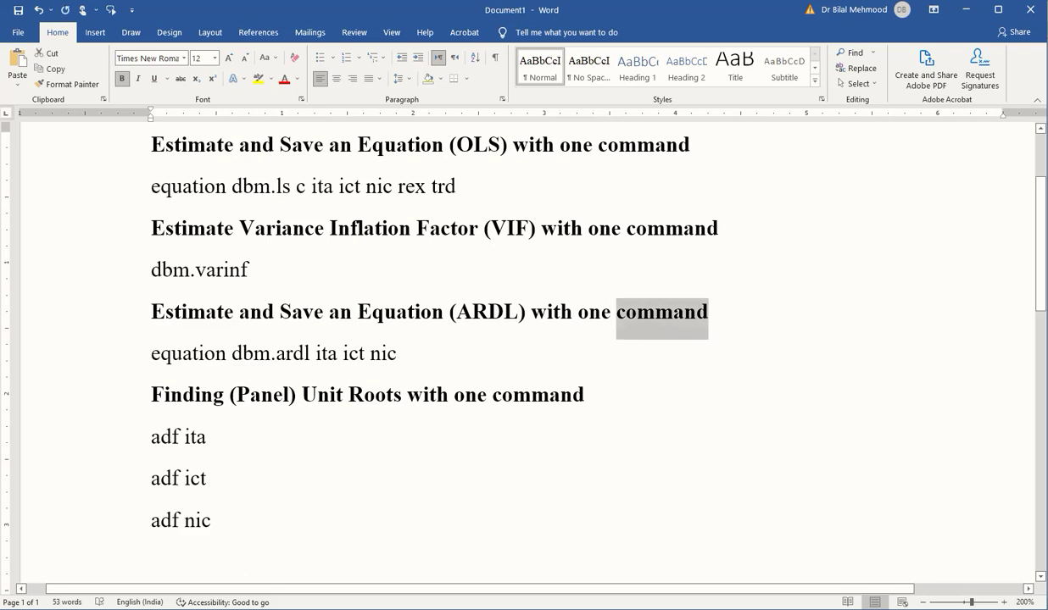
key("ctrl+shift+Left")
key("ctrl+shift+Left")
key("ctrl+shift+Left")
key("ctrl+shift+Left")
key("ctrl+shift+Left")
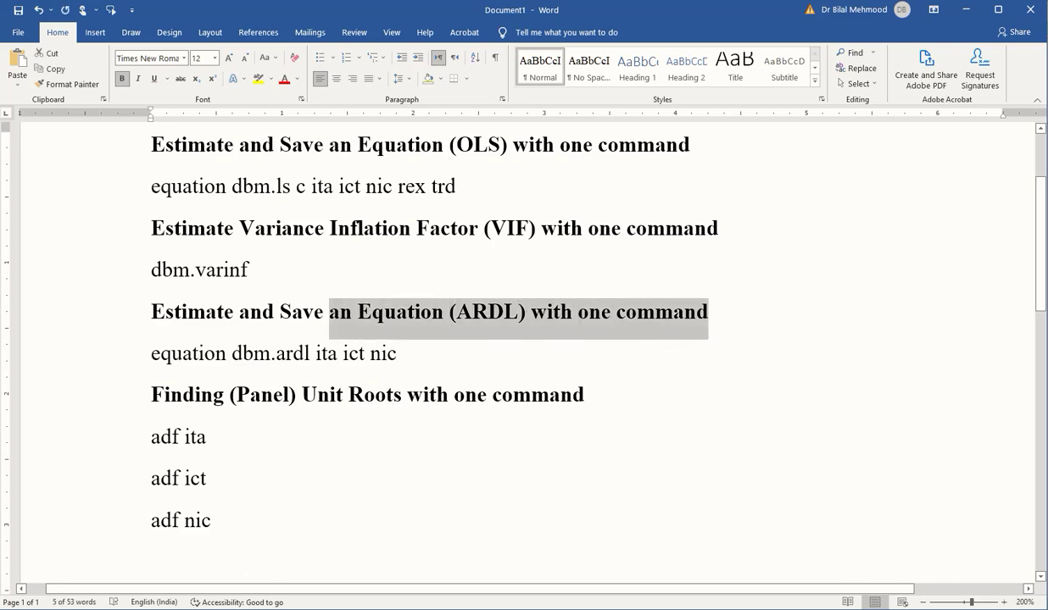
key("ctrl+shift+Left")
key("ctrl+shift+Left")
left_click(396, 353)
key("shift+Home")
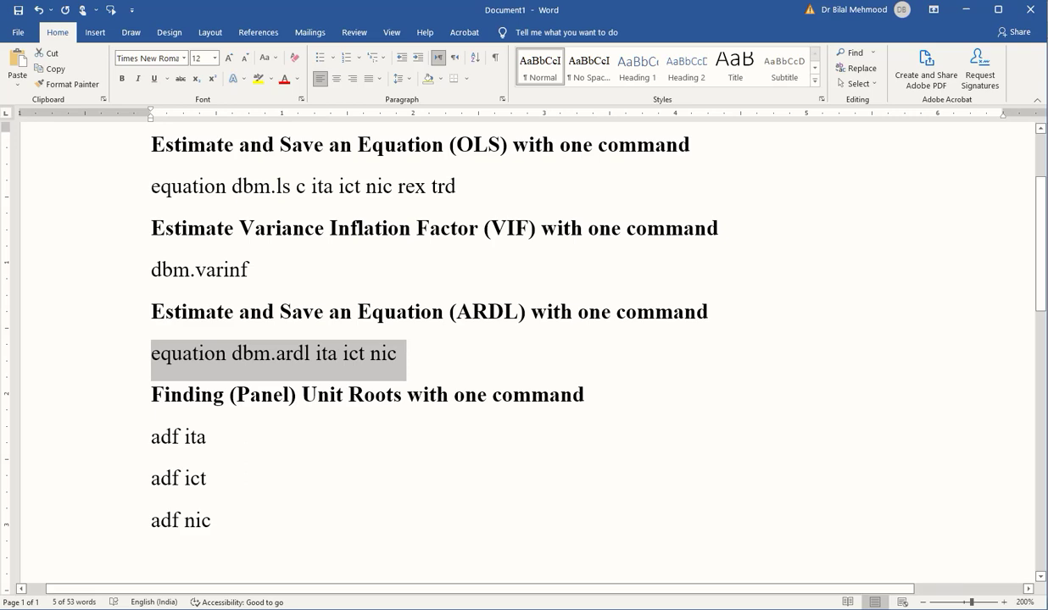
Highlight the heading "Finding (Panel) Unit Roots with one command", and single out the word "(Panel)".
left_click(213, 395)
key("Home")
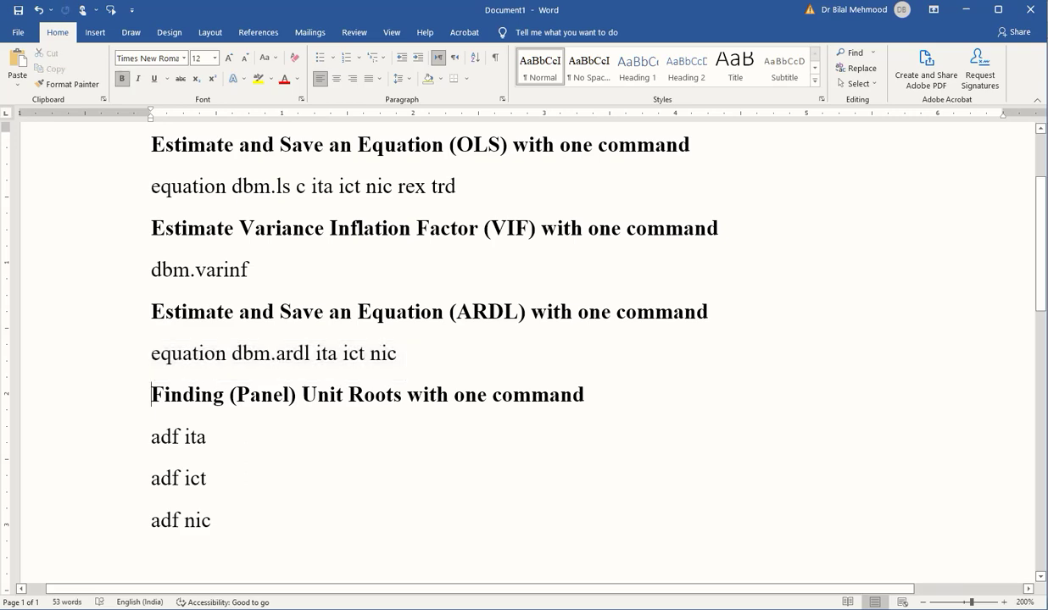
key("shift+End")
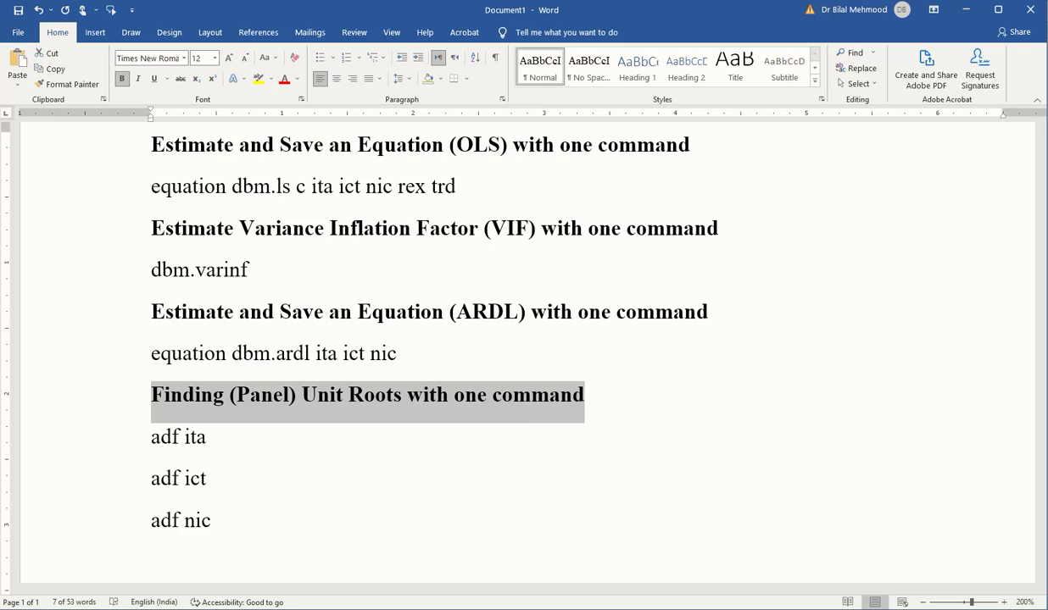
key("Right")
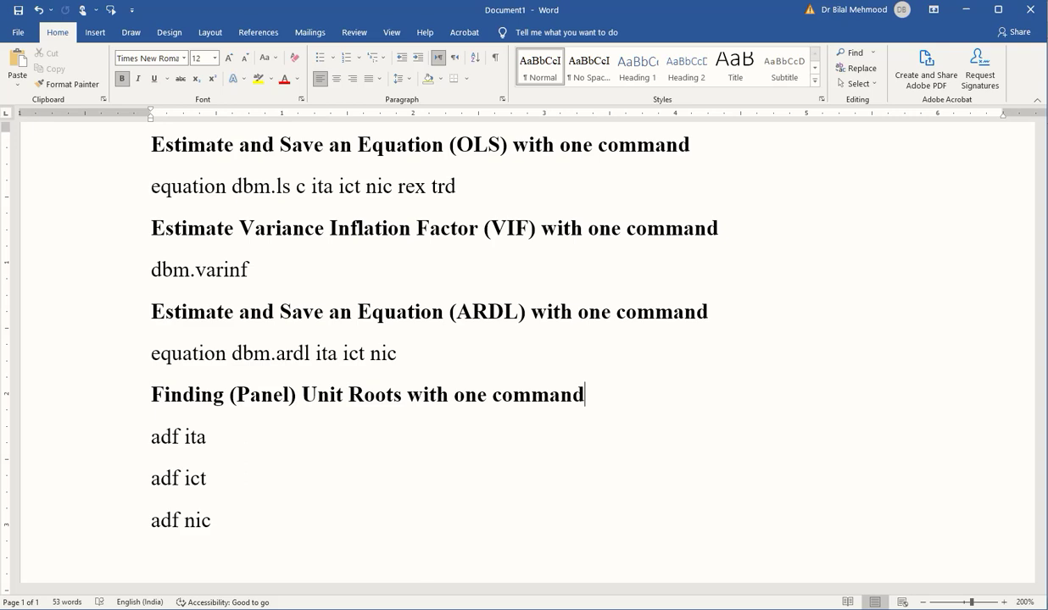
key("ctrl+shift+Left")
key("ctrl+shift+Left")
key("ctrl+Left")
key("ctrl+Left")
key("ctrl+Left")
key("ctrl+shift+Left")
key("ctrl+shift+Left")
key("ctrl+shift+Left")
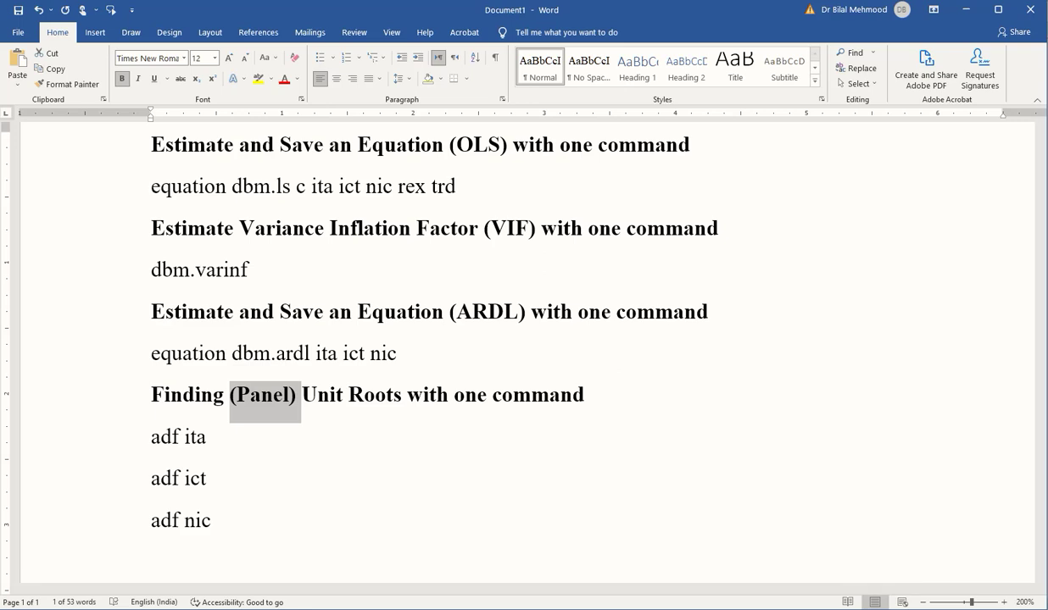
Switch to EViews and open the panel unit root test settings for ita with the command "adf ita".
key("alt+Tab")
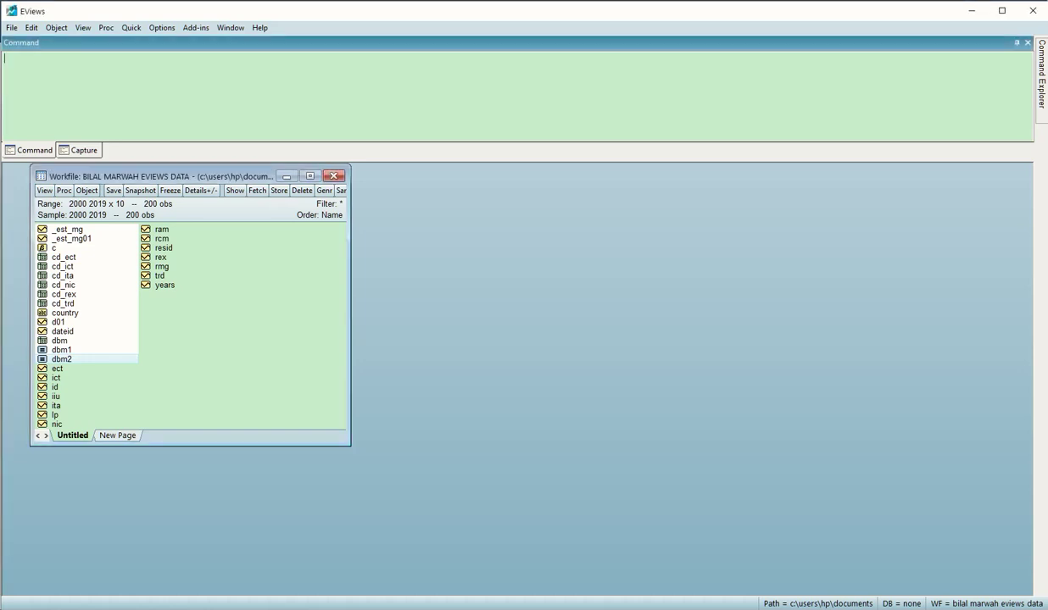
type("adf")
key("Return")
type("ita")
key("Return")
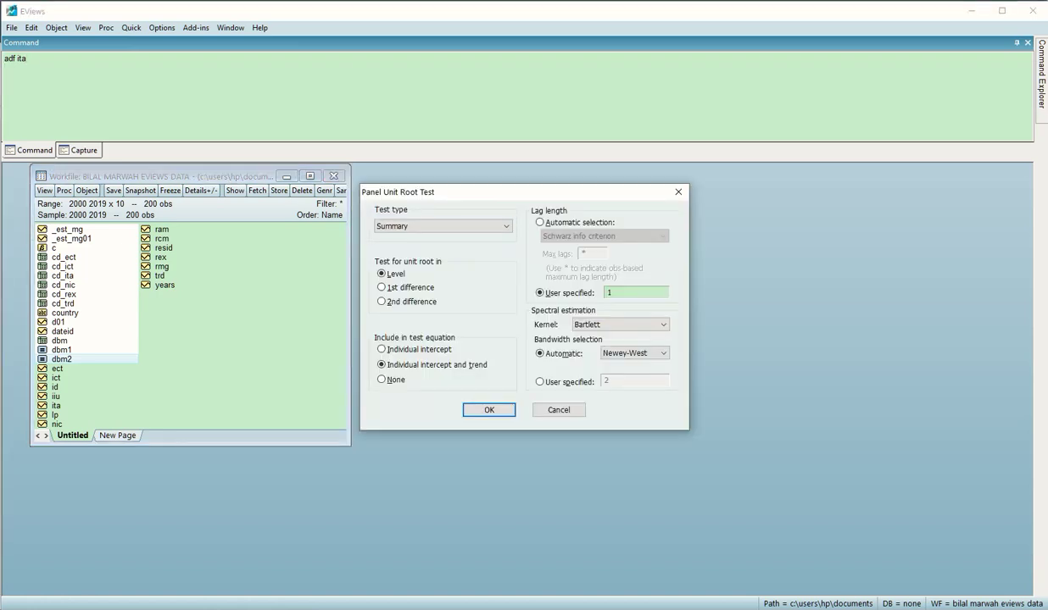
left_click_drag(517, 192, 522, 191)
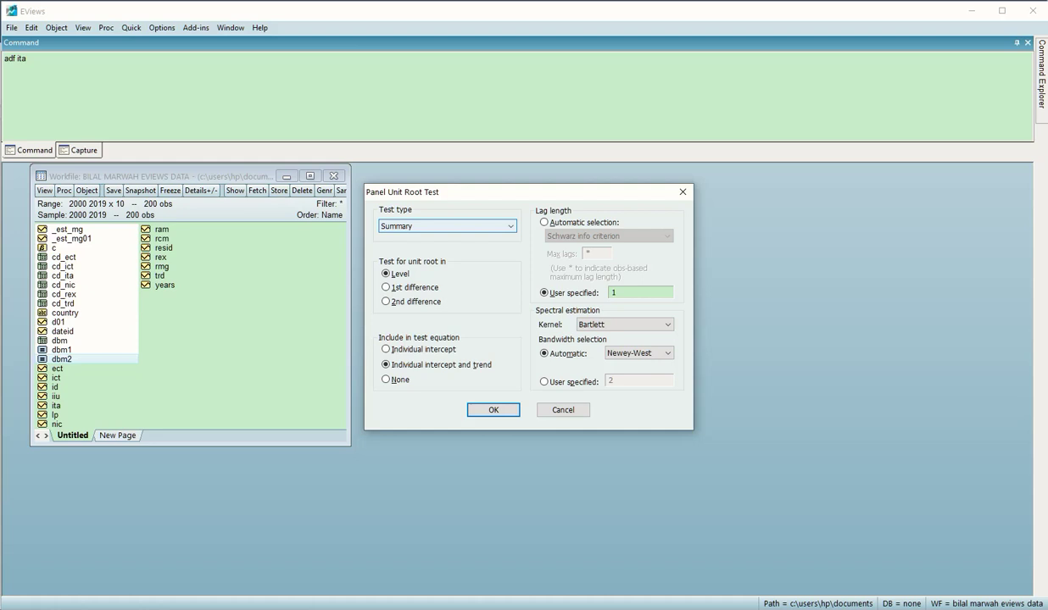
Set the ita unit root test to the Summary type, in level, with an individual intercept in the test equation.
left_click(446, 227)
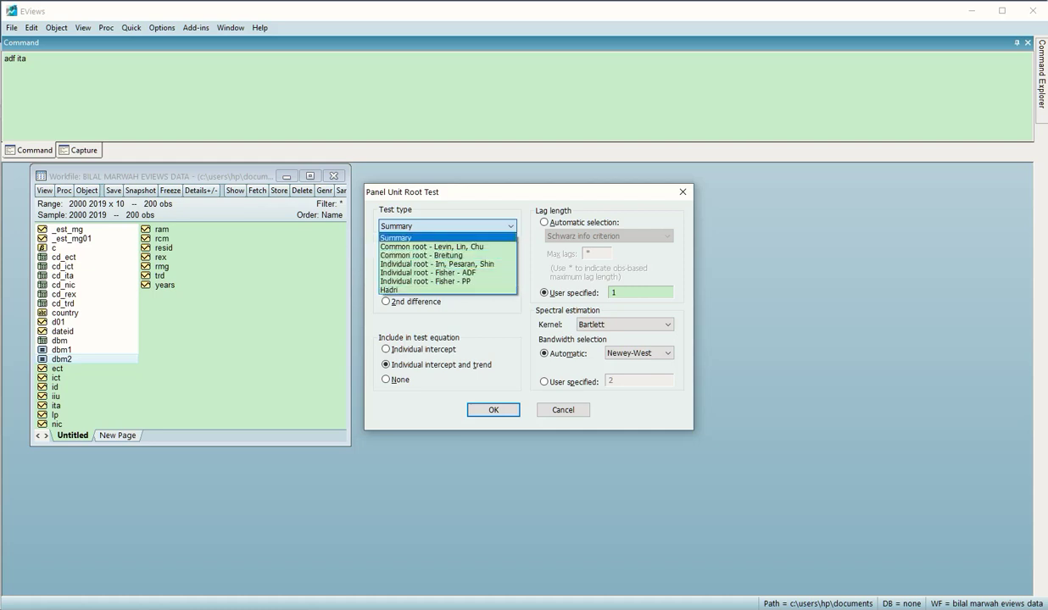
left_click(447, 237)
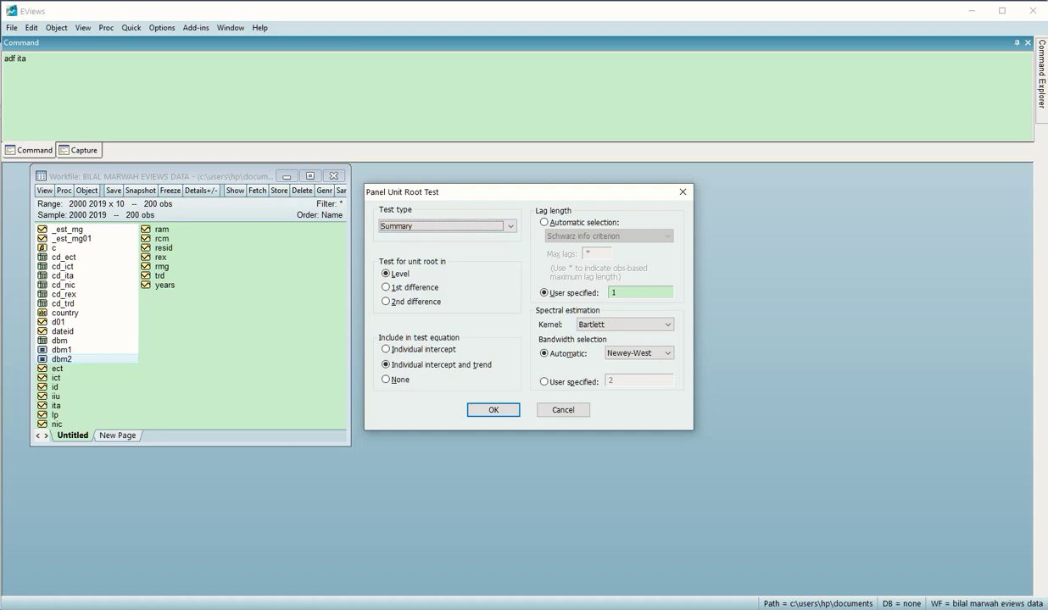
left_click(386, 288)
key("Down")
key("Down")
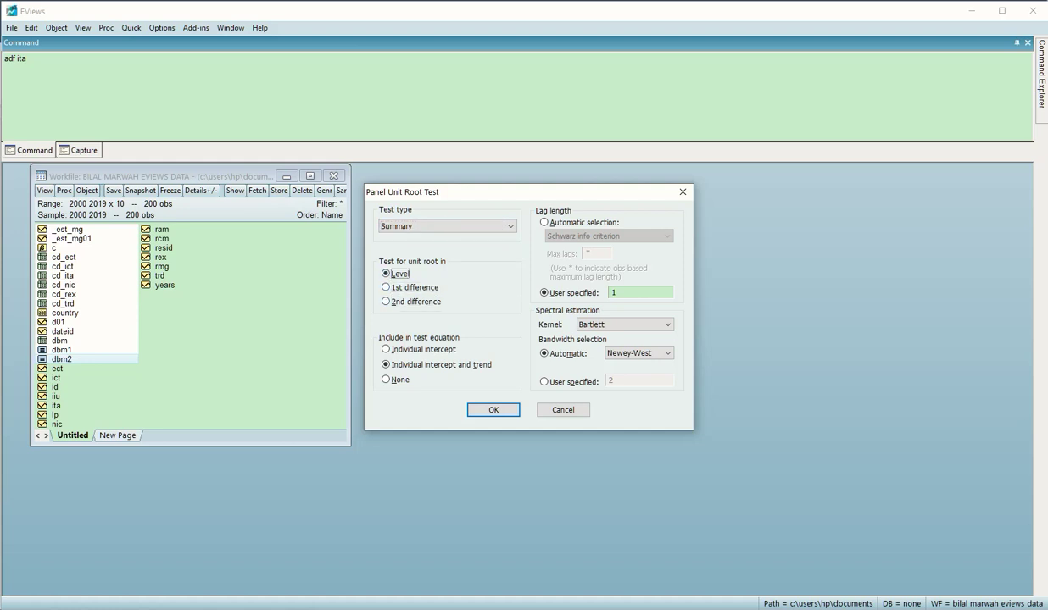
left_click(385, 349)
left_click(386, 365)
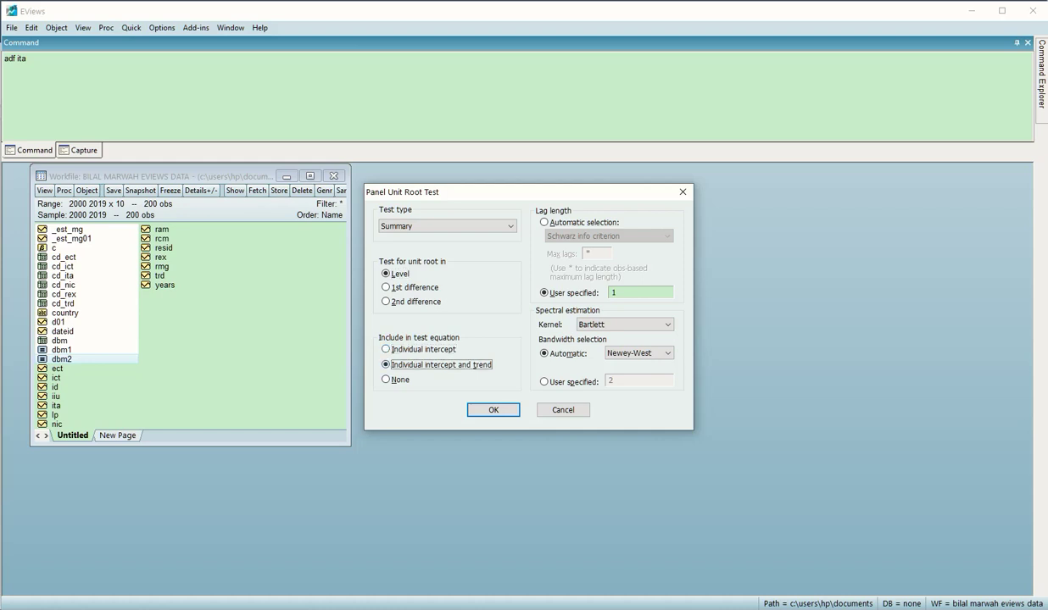
left_click(385, 349)
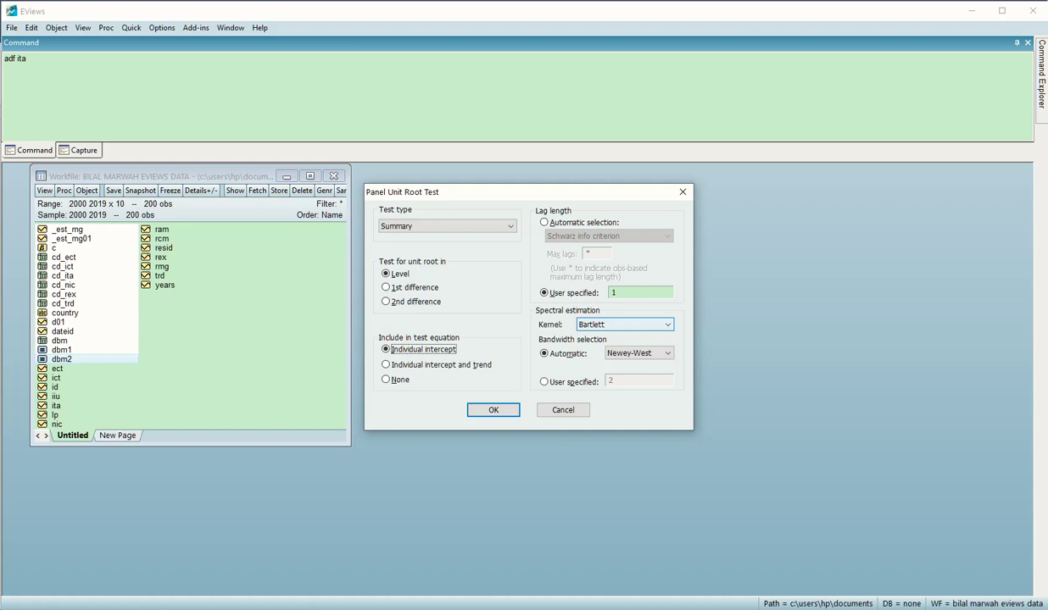
Choose the Bartlett kernel and automatic Newey-West bandwidth selection for the spectral estimation.
left_click(624, 324)
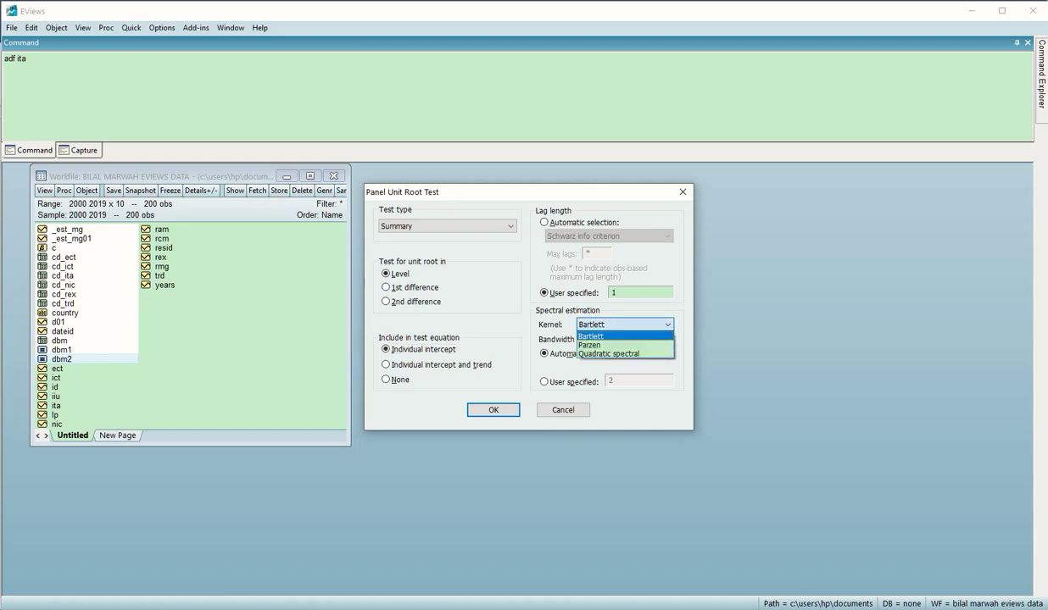
left_click(591, 335)
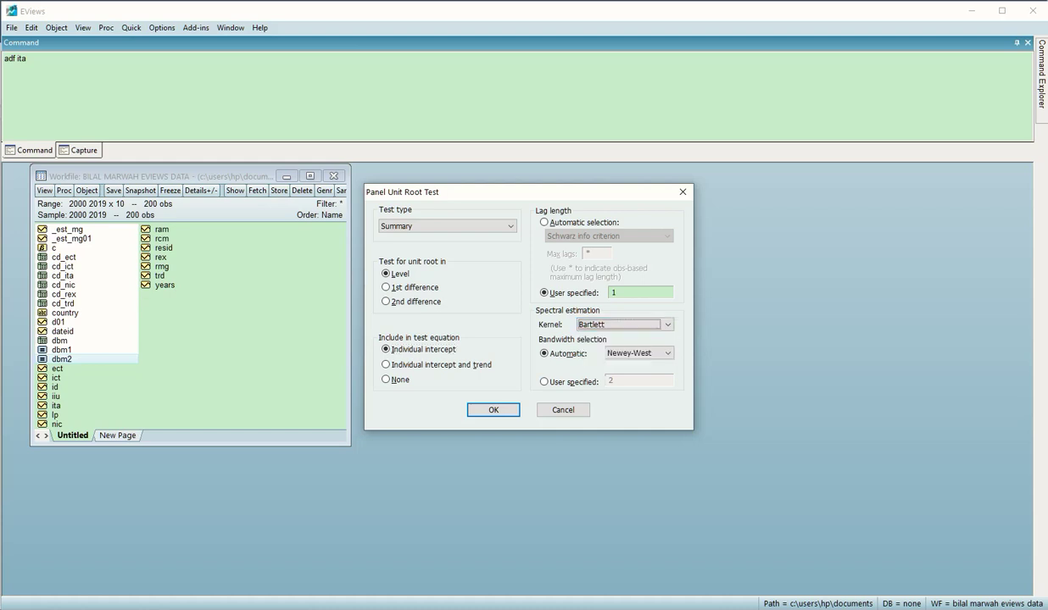
key("Tab")
key("alt+Down")
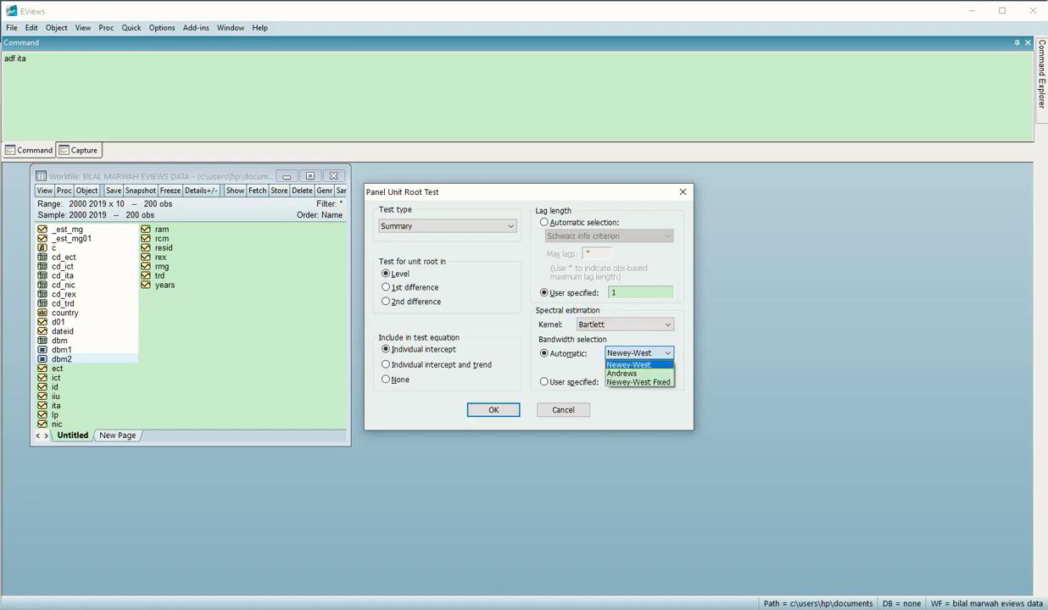
key("Return")
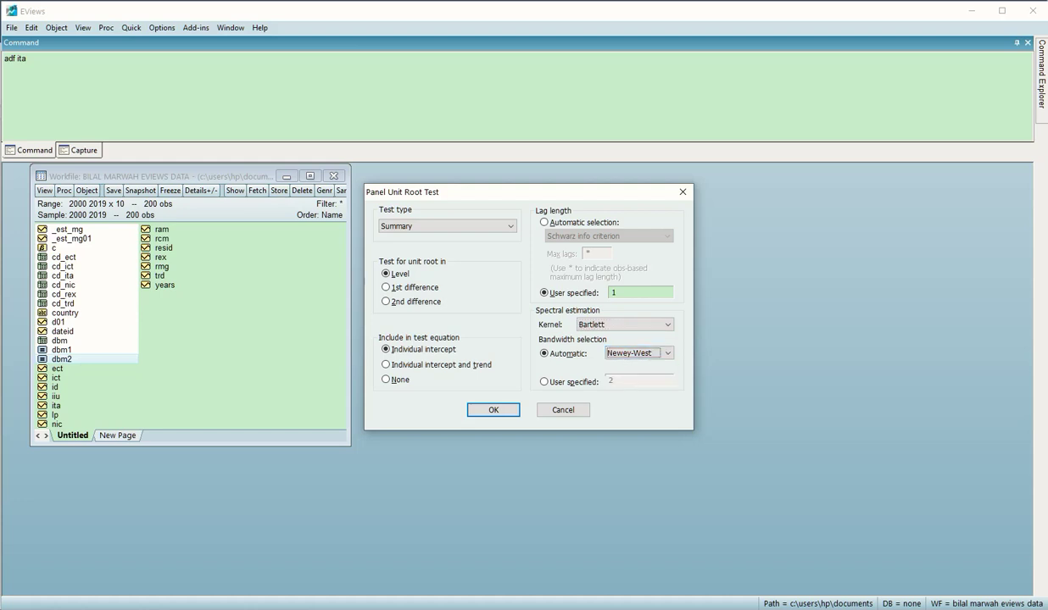
Use a user-specified lag length of 1, run the level unit root test on ita and reposition its results window.
left_click(545, 222)
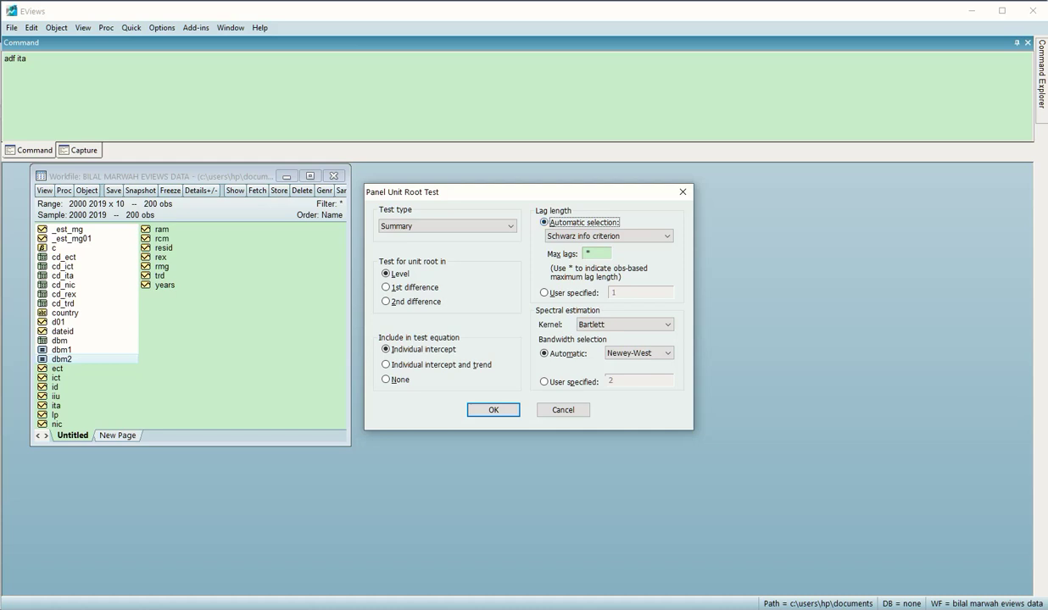
key("alt+u")
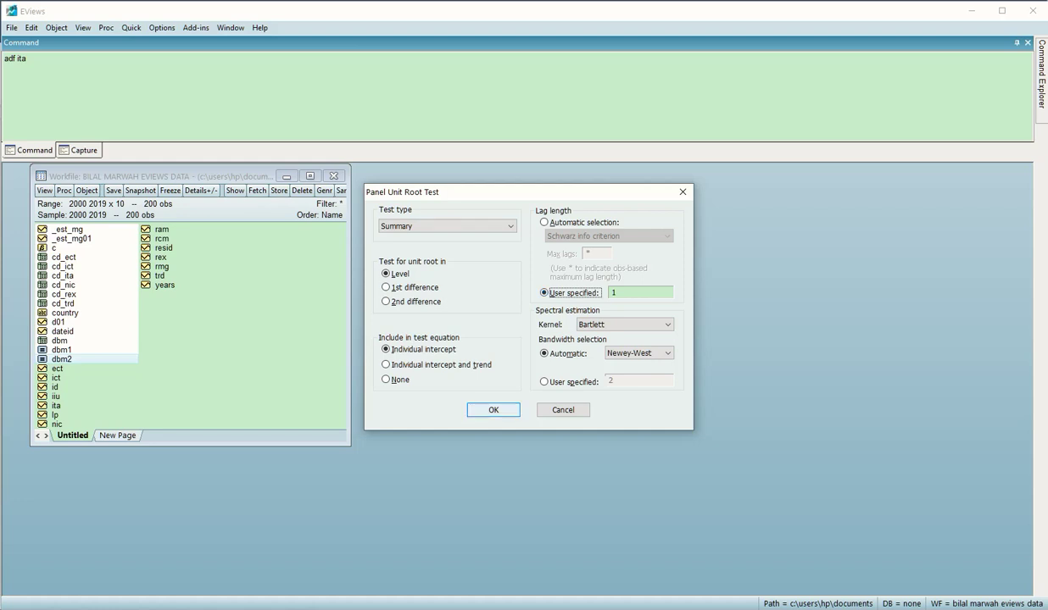
key("Return")
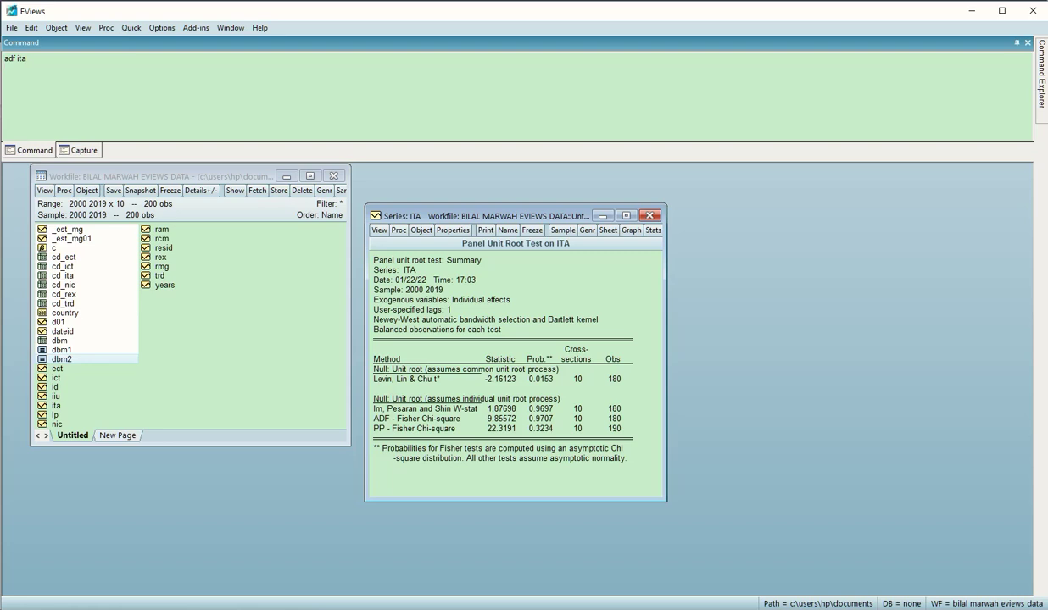
left_click_drag(506, 215, 510, 185)
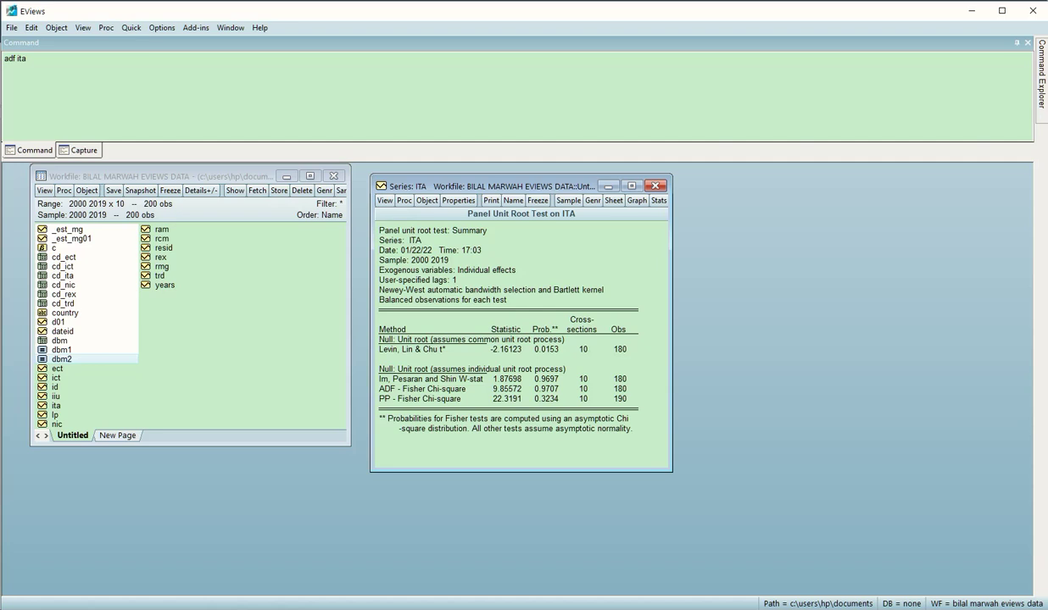
Rerun the command "adf ita" with the unit root test in 1st difference.
left_click(5, 66)
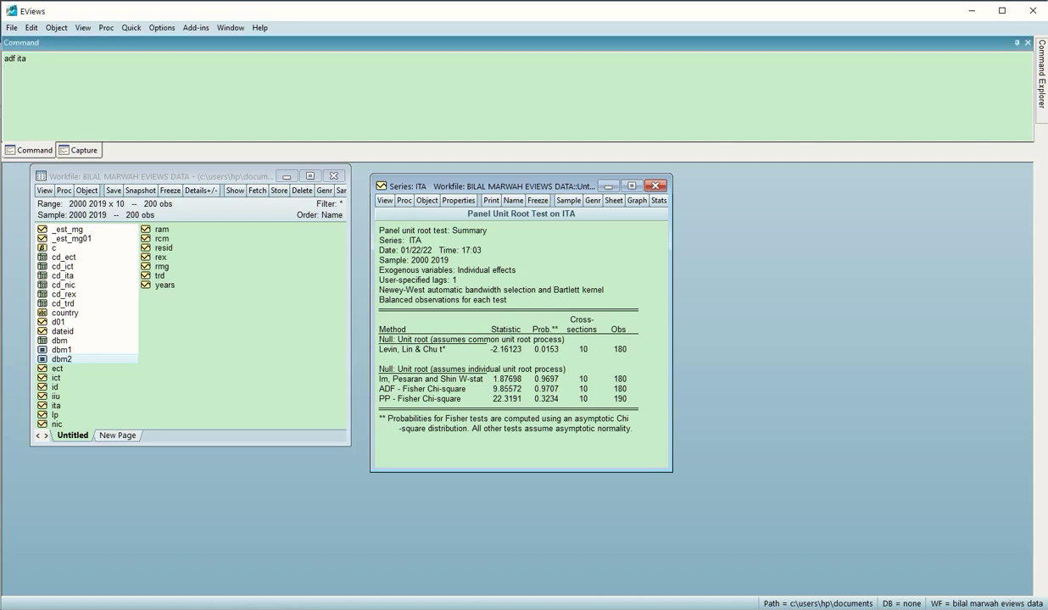
left_click(26, 59)
key("Return")
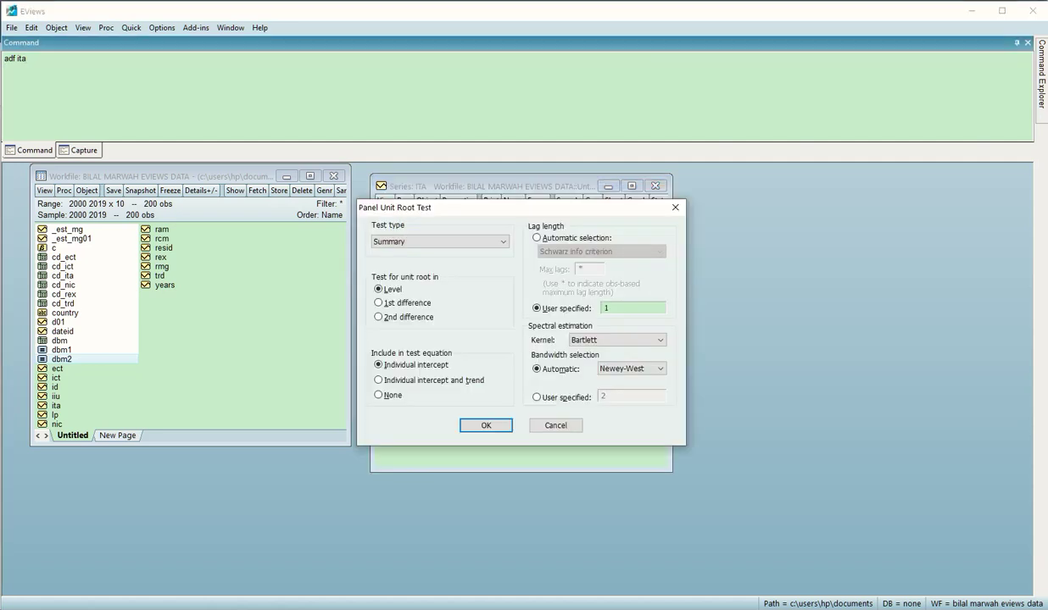
left_click(378, 303)
key("Return")
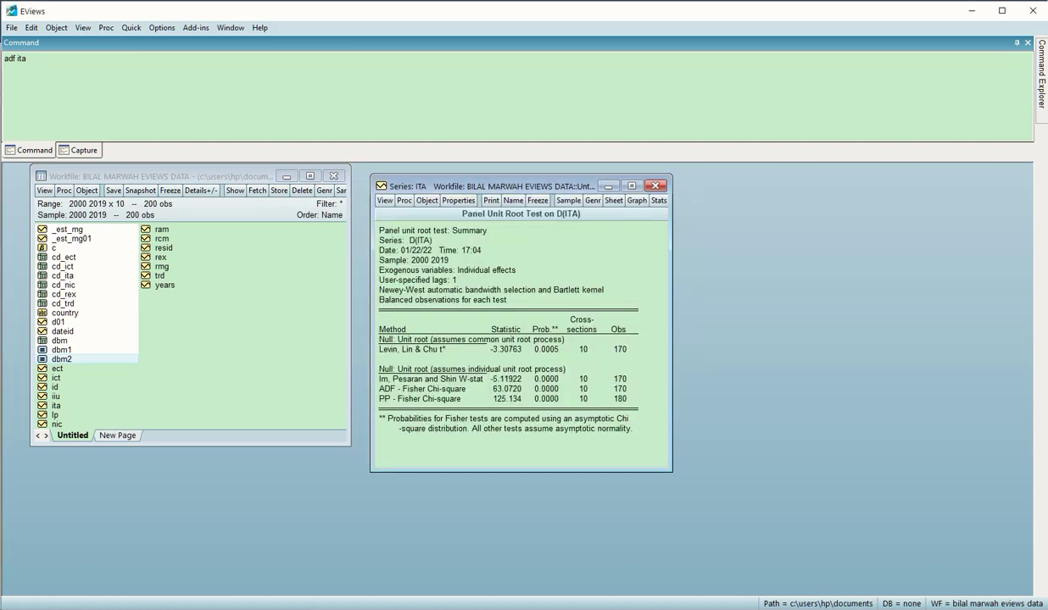
Change the command to "adf ict" and run the panel unit root test in 1st difference.
left_click(26, 58)
key("Left")
key("Left")
type("c")
key("Right")
key("BackSpace")
type("t")
key("Return")
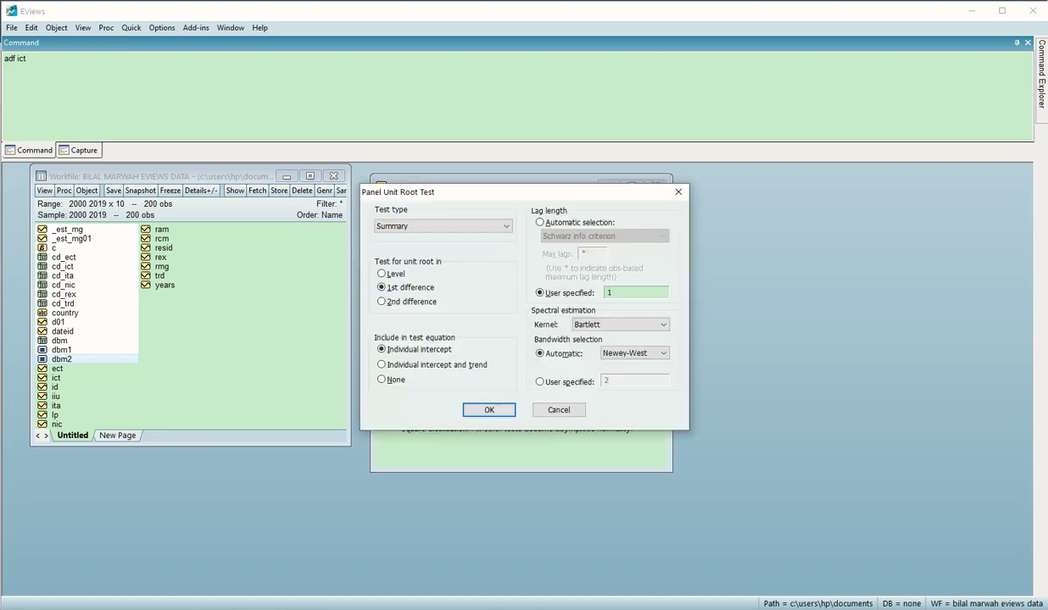
key("Return")
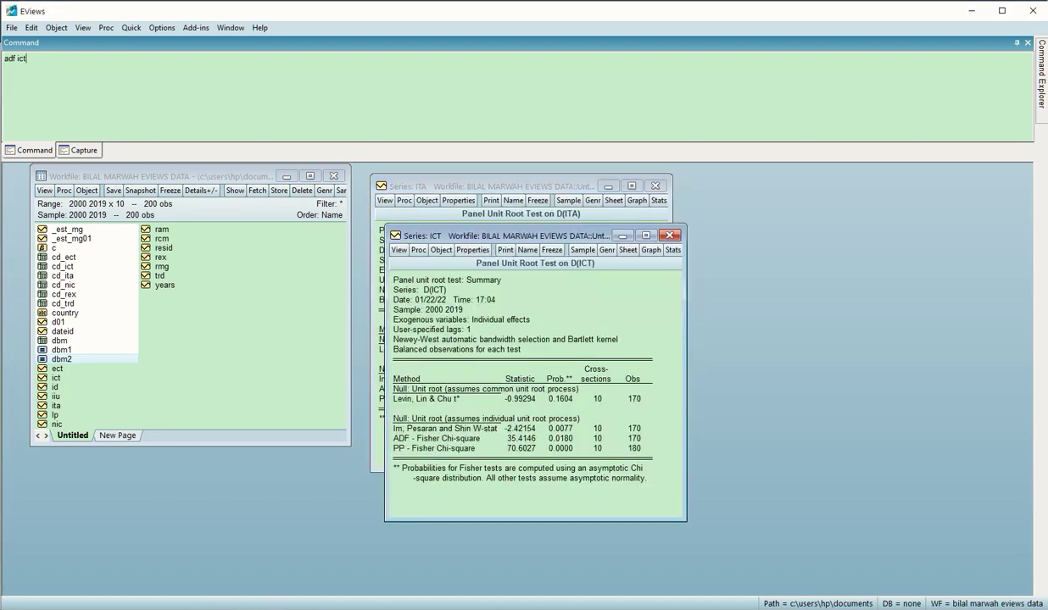
Rerun the command "adf ict" with the unit root test in level.
key("Return")
left_click(393, 339)
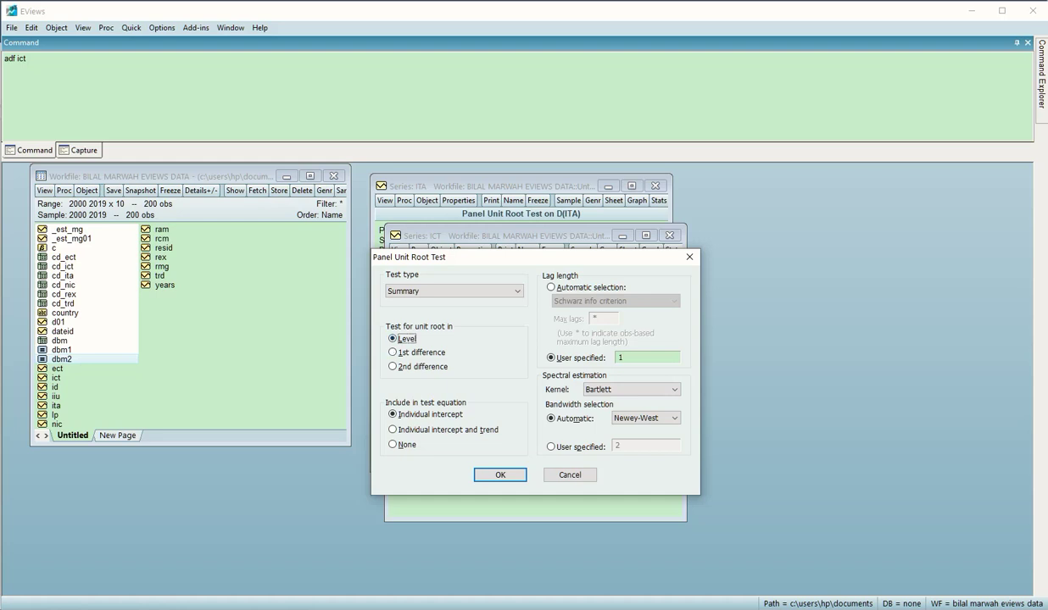
left_click(499, 475)
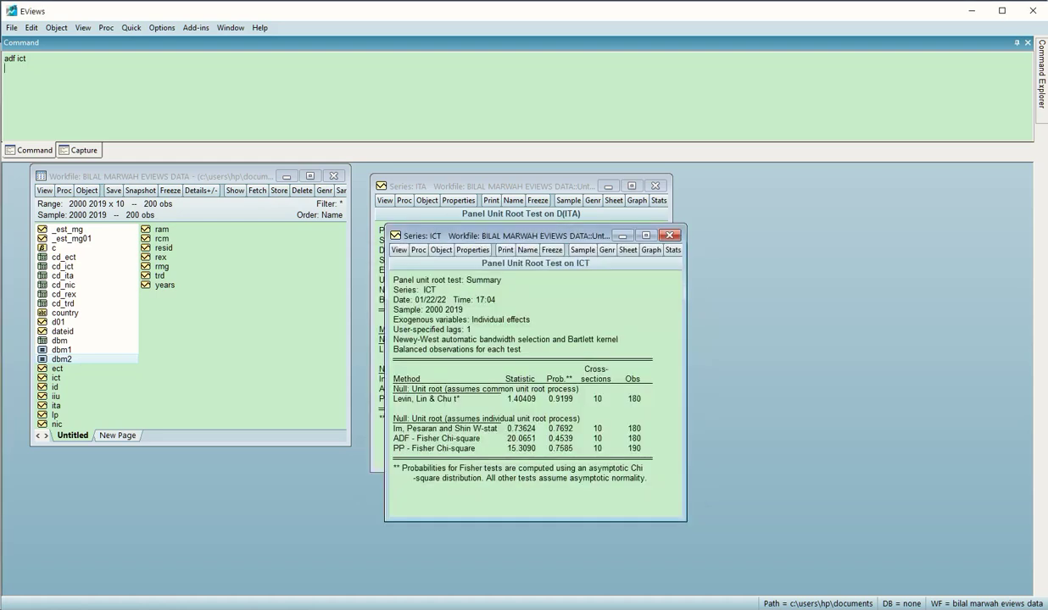
Change the command to "adf nic" and run the panel unit root test in level with an individual intercept.
key("BackSpace")
key("BackSpace")
key("BackSpace")
key("BackSpace")
type("nic")
key("Return")
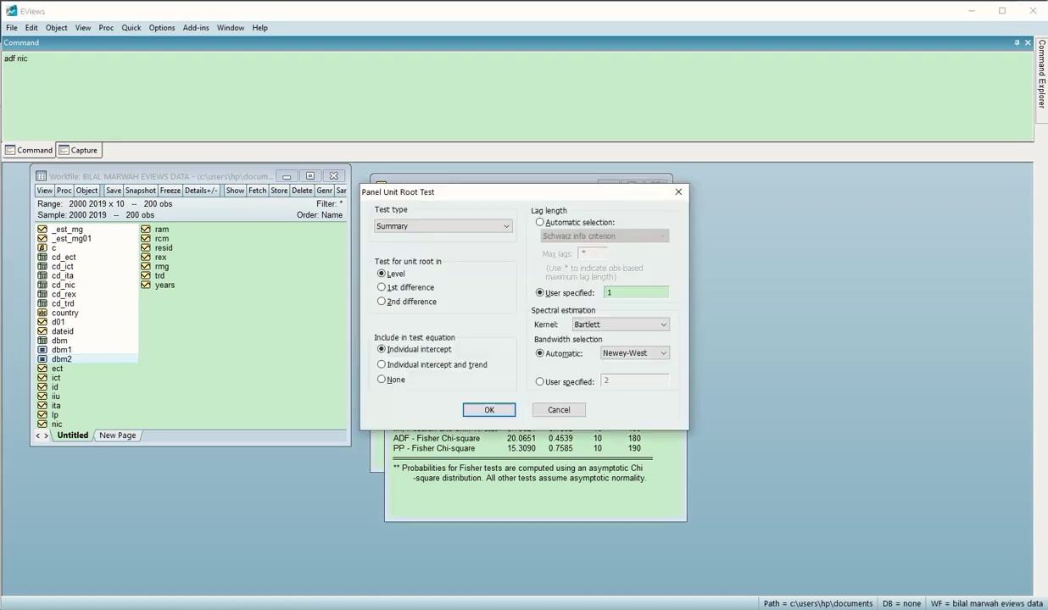
key("Return")
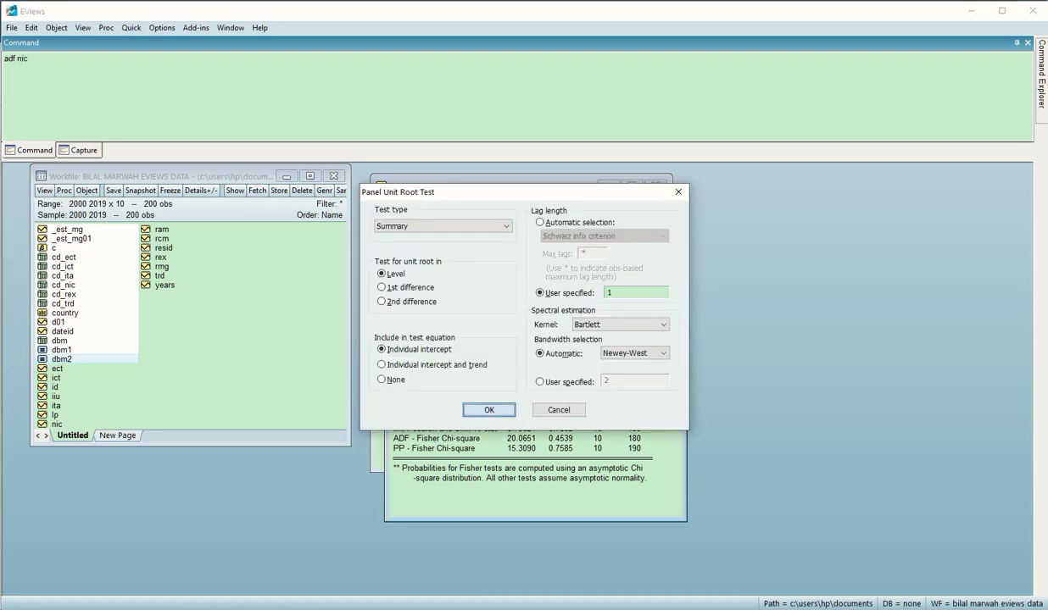
Spread out the NIC, ICT and ITA unit root result windows so their outputs can be compared.
left_click_drag(526, 255, 672, 239)
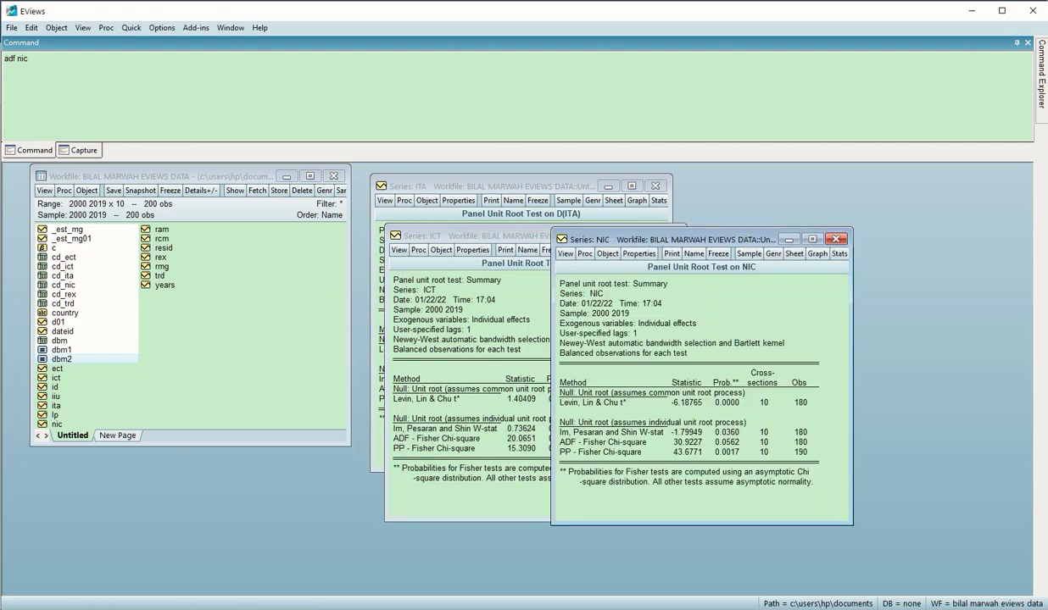
left_click_drag(475, 235, 302, 261)
left_click(526, 186)
left_click_drag(526, 186, 563, 265)
left_click_drag(661, 239, 714, 173)
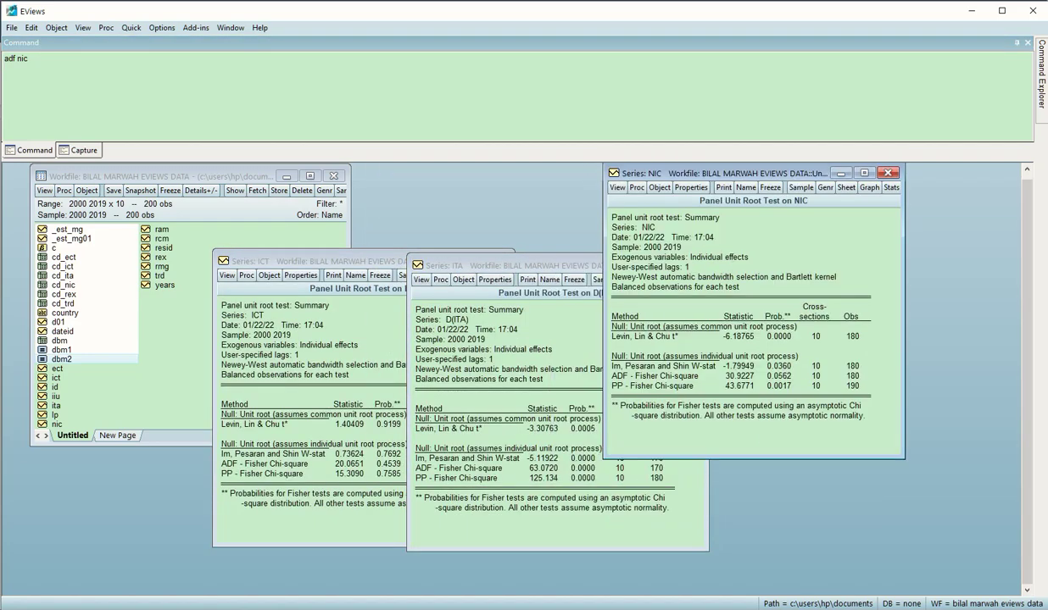
left_click_drag(337, 261, 222, 197)
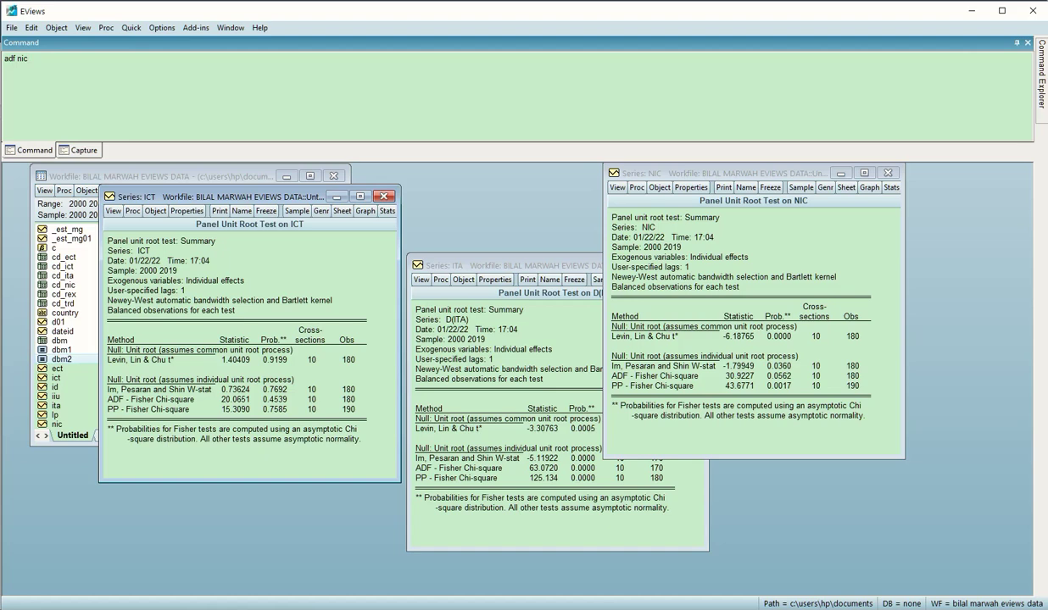
Switch to Word, highlight "(Panel)" and "with one command" in the unit root heading, and return to EViews.
key("alt+Tab")
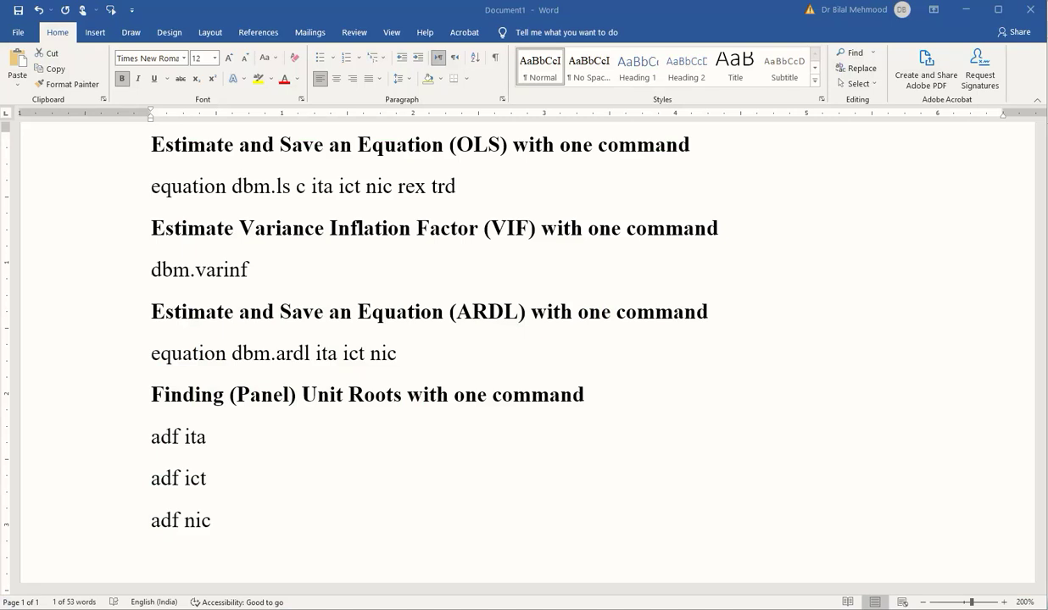
left_click_drag(229, 395, 301, 395)
left_click_drag(408, 396, 585, 395)
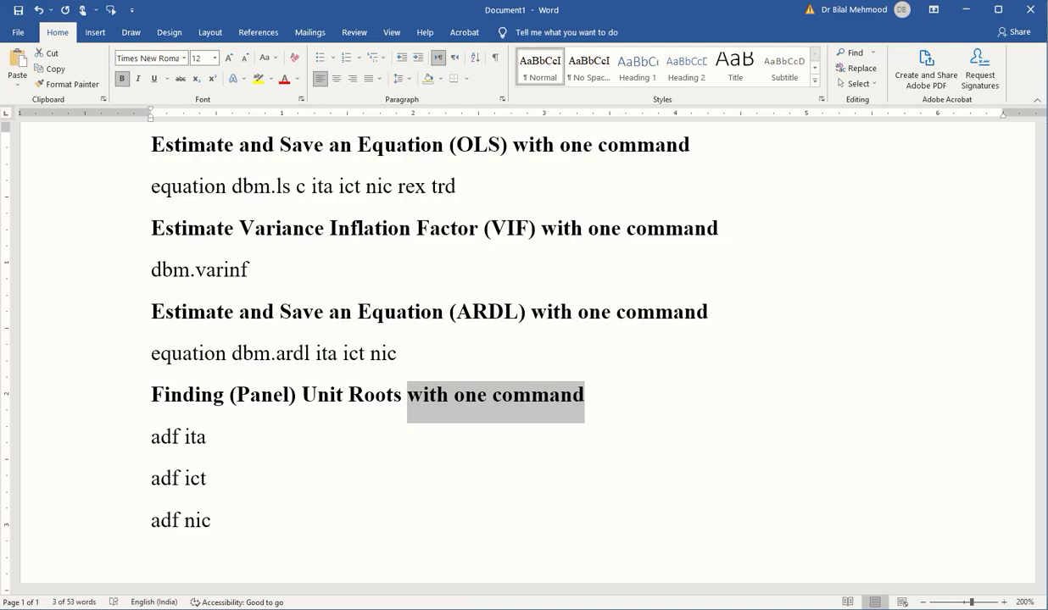
key("alt+Tab")
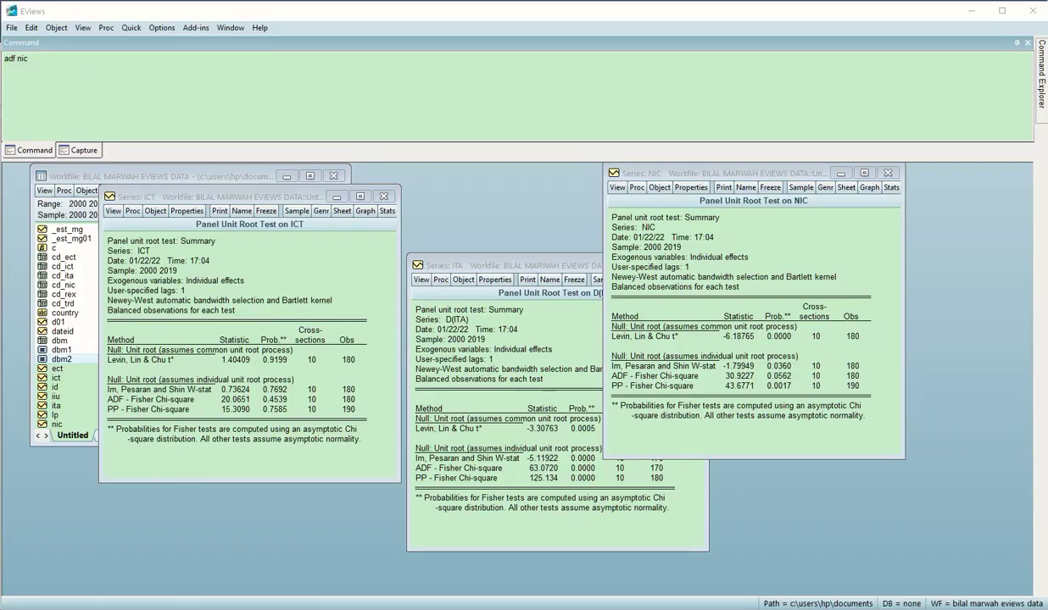